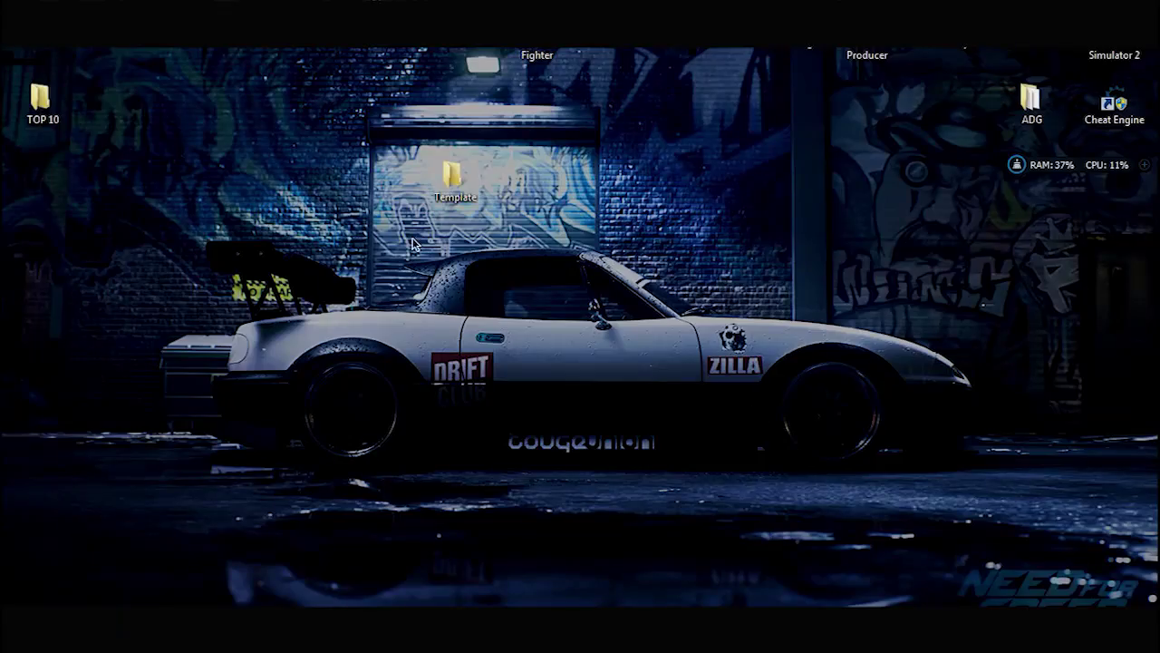
- Open the desktop Template folder and launch its Animation C4D project in Cinema 4D
double_click(470, 178)
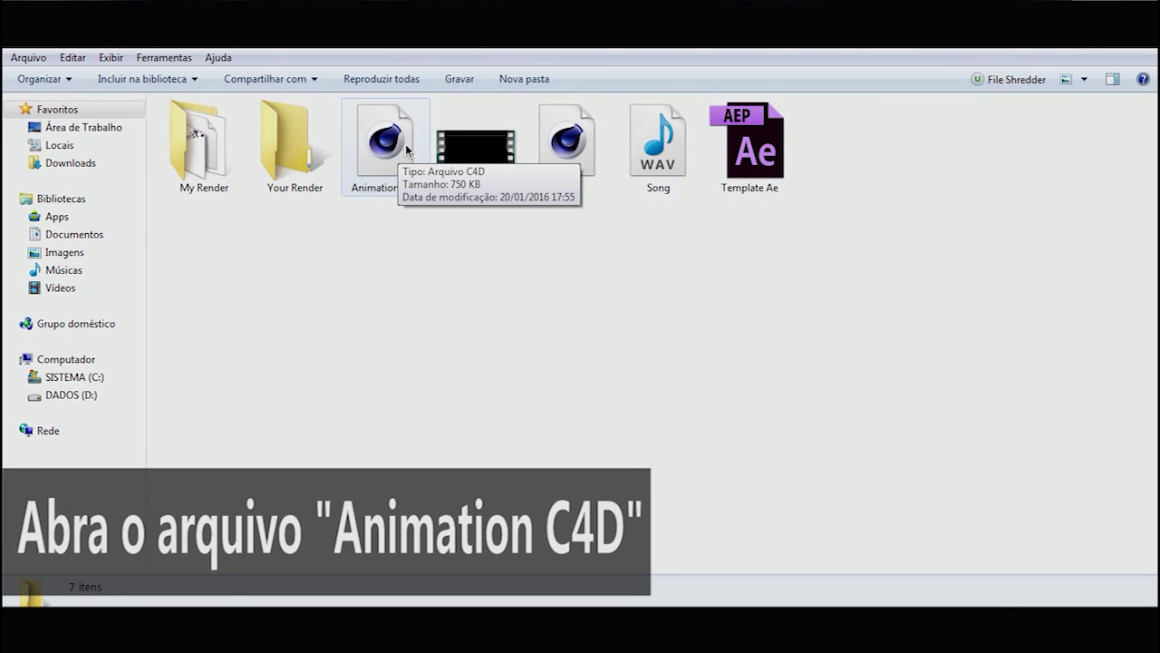
double_click(385, 147)
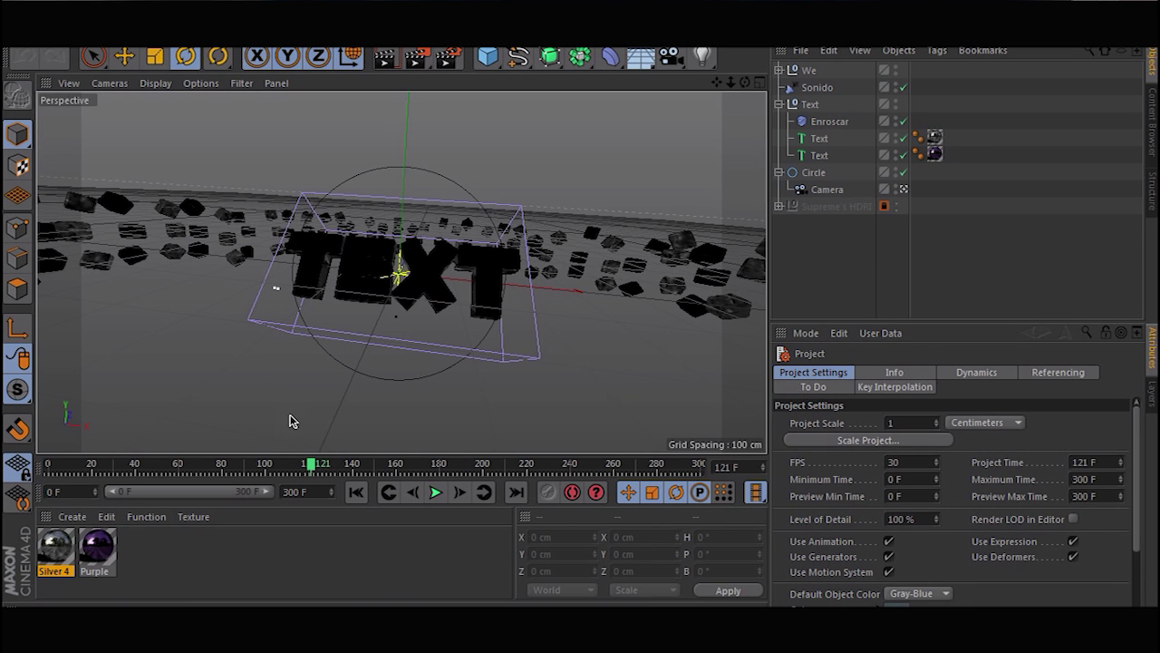
- Rewind and play the TEXT animation, stopping at frame 141
left_click_drag(310, 466, 36, 463)
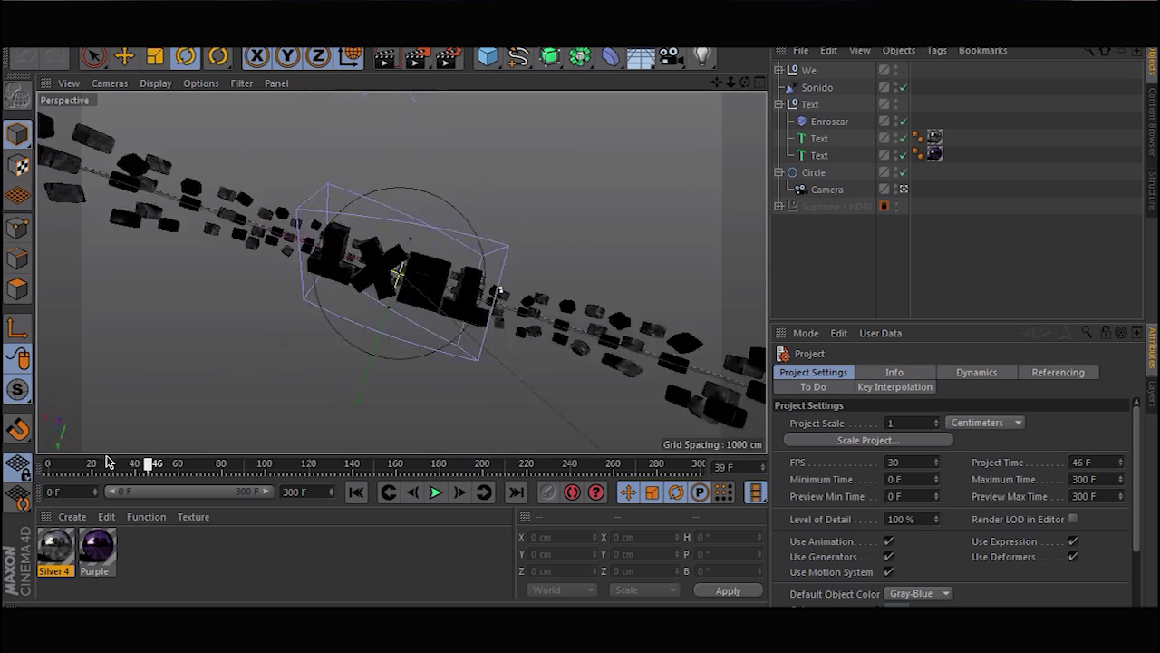
left_click(438, 492)
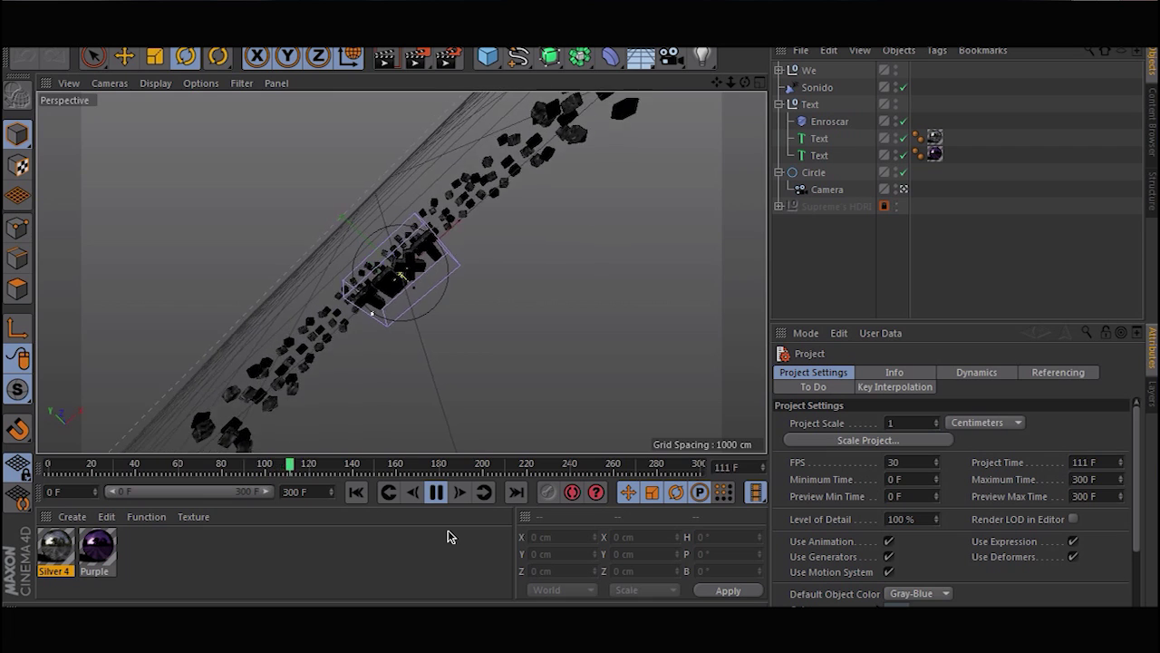
left_click(436, 492)
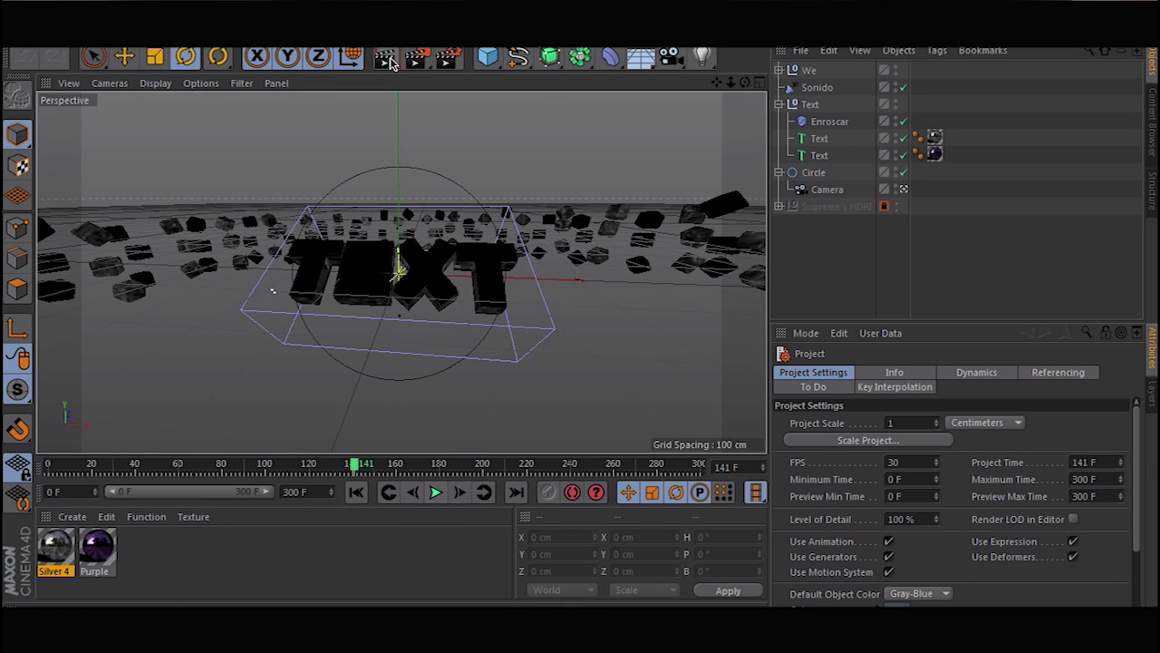
- Render a preview of the frame, then scrub later and select the first Text object
left_click(391, 60)
left_click(357, 261)
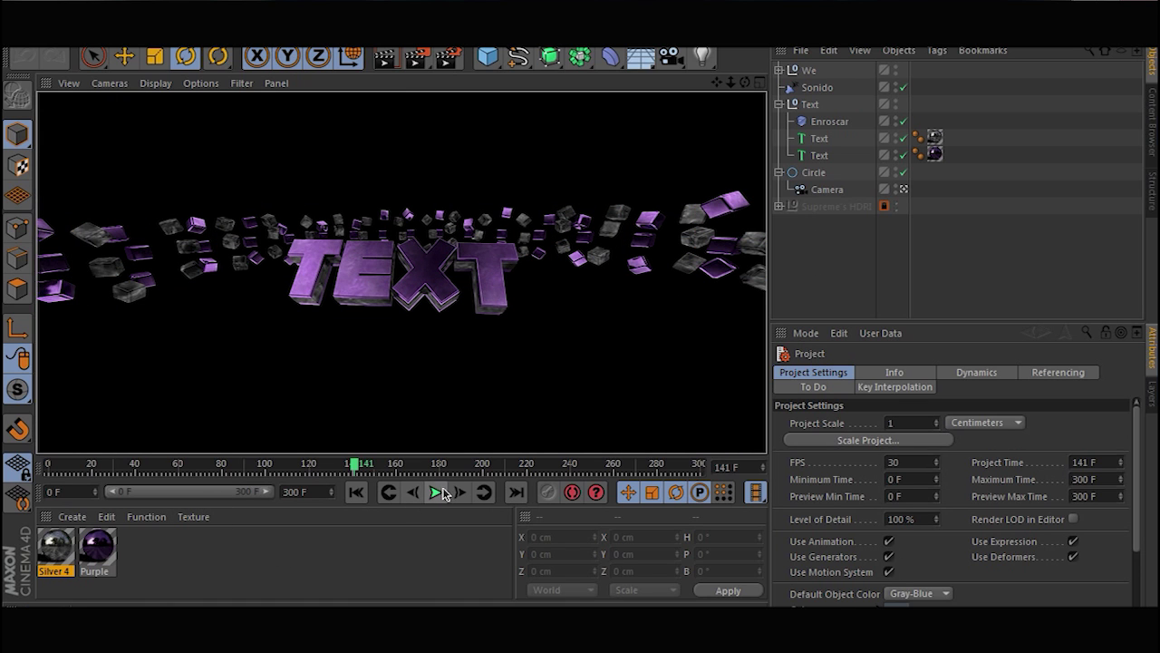
left_click_drag(354, 469, 615, 475)
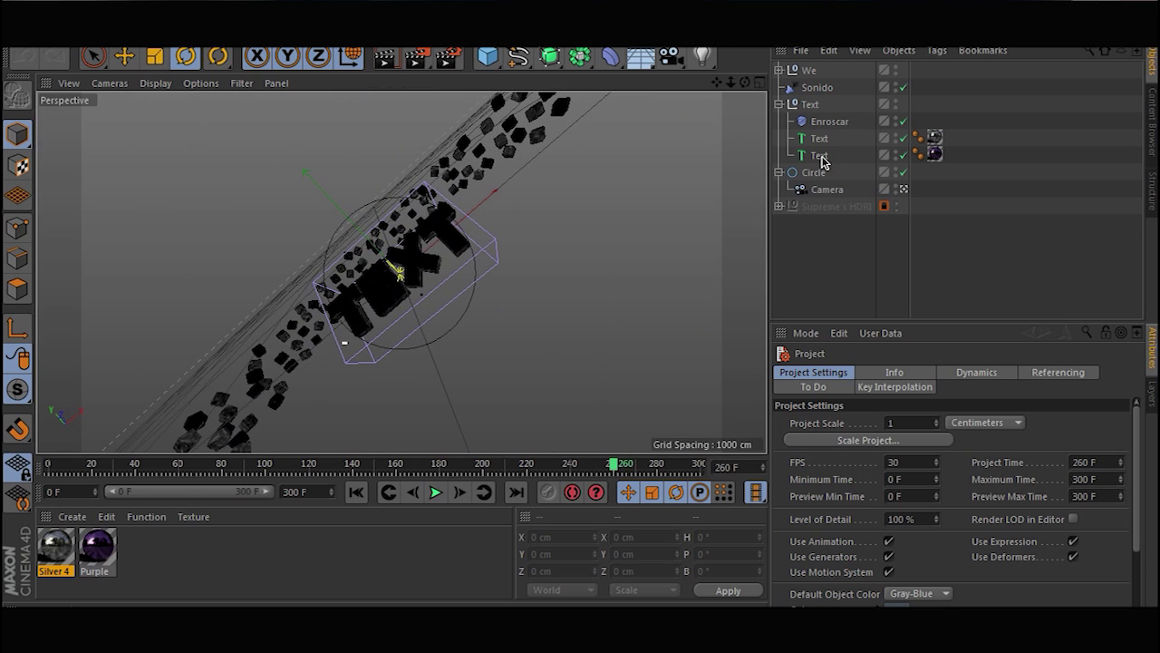
left_click(819, 138)
- Replace both Text objects' word 'text' with '600', then preview-render an earlier frame
left_click(821, 155, "ctrl")
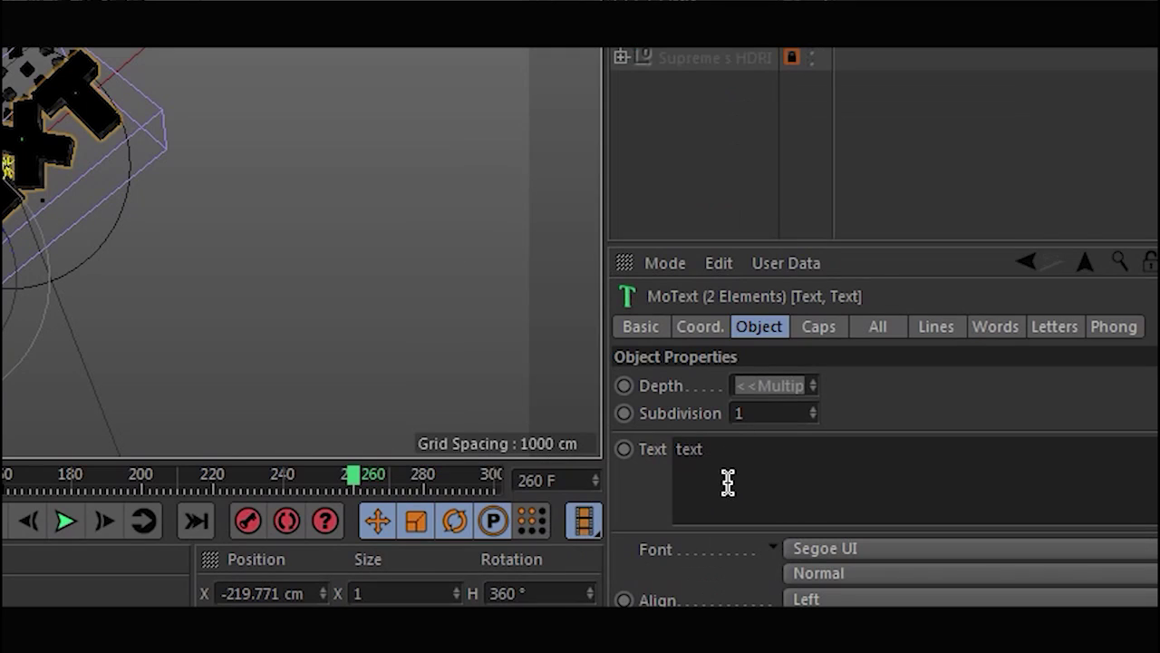
left_click_drag(725, 447, 658, 445)
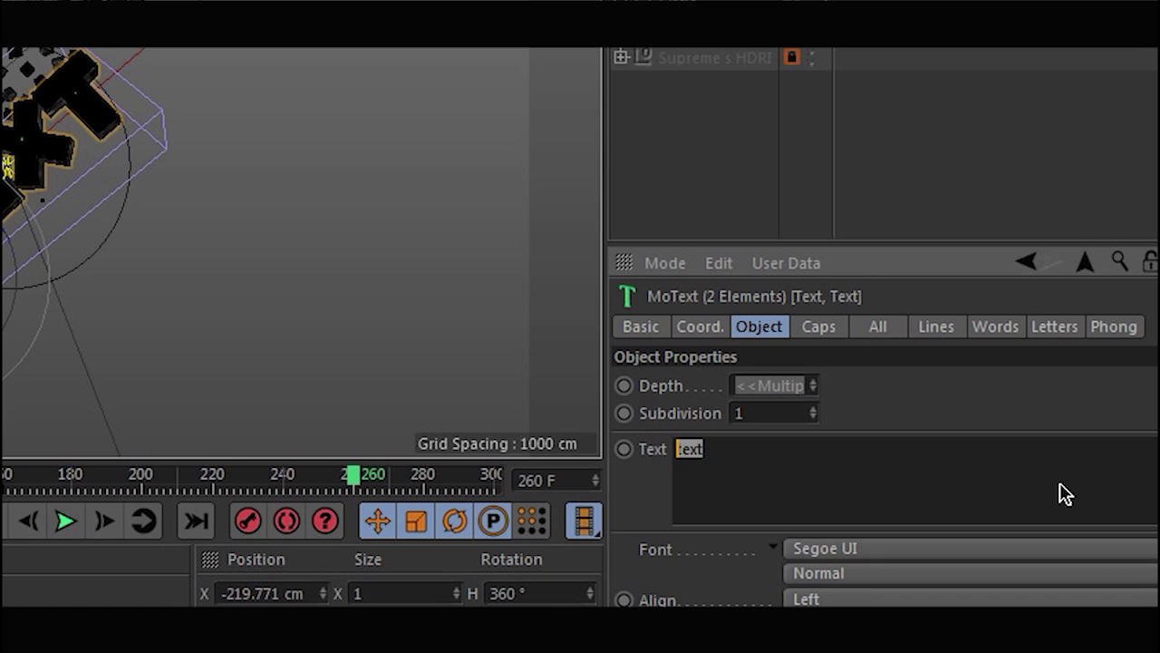
type("600")
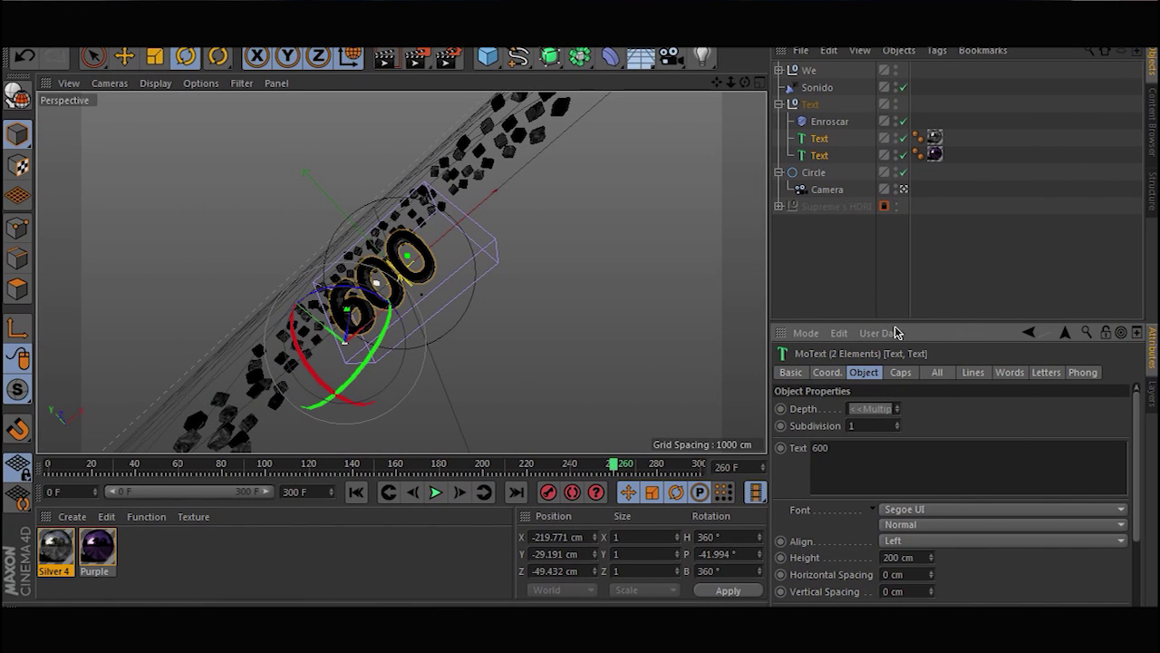
left_click(876, 274)
left_click_drag(621, 477, 332, 459)
left_click(397, 54)
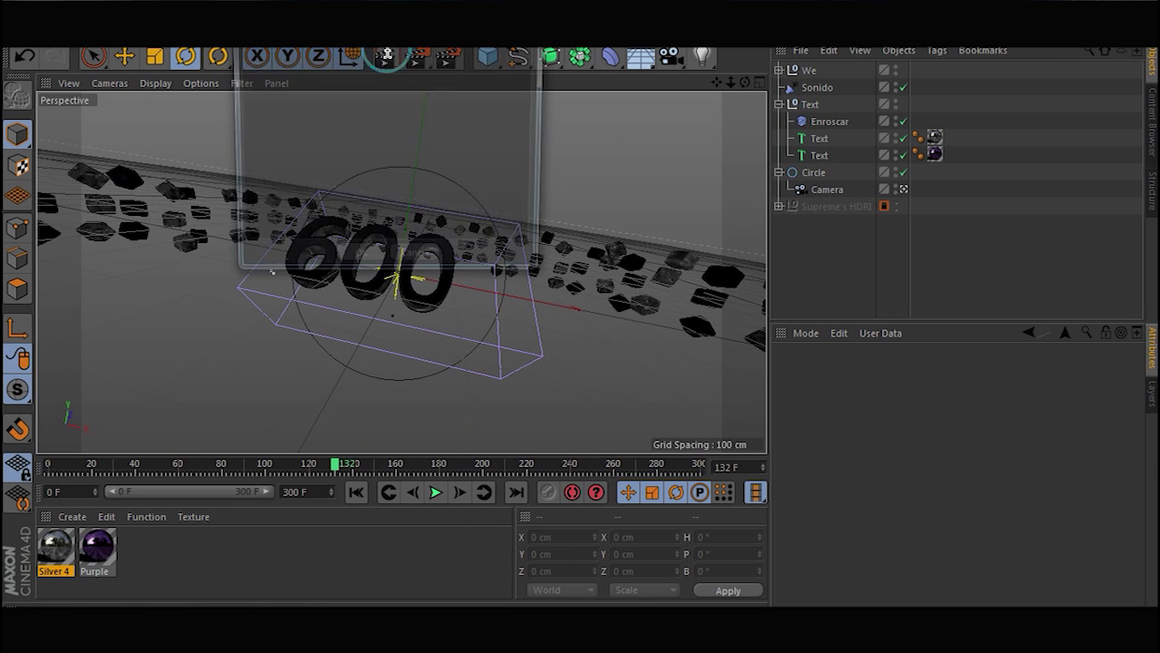
- Play the purple 600 animation, settle on frame 188, and open the Save render settings
left_click(355, 260)
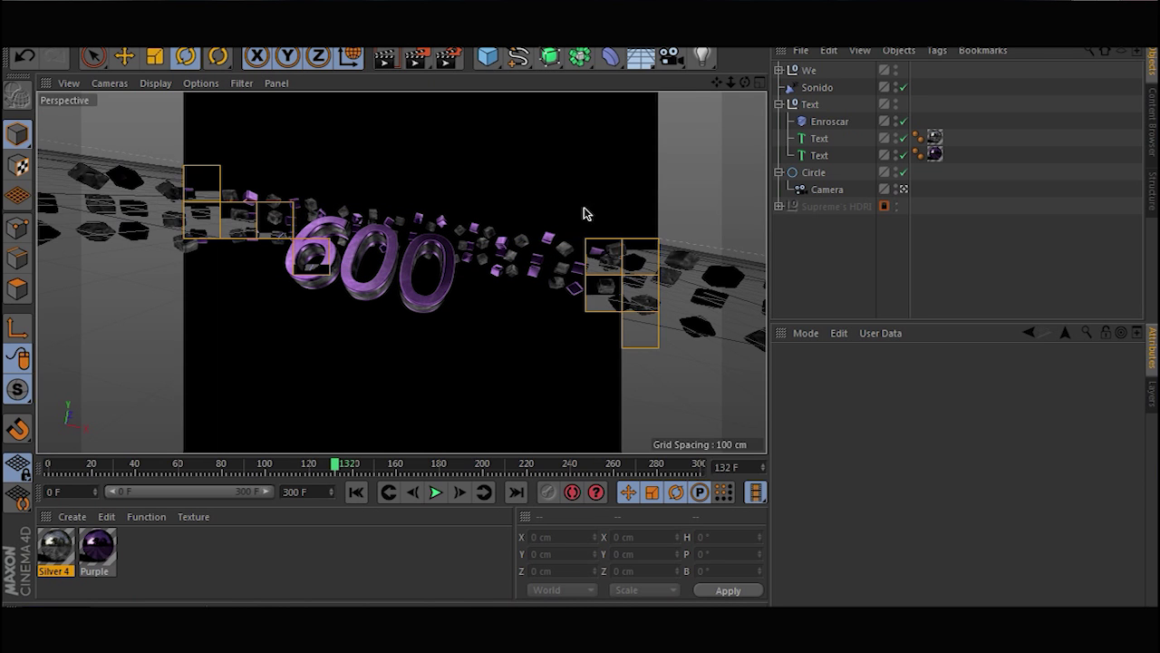
left_click(434, 493)
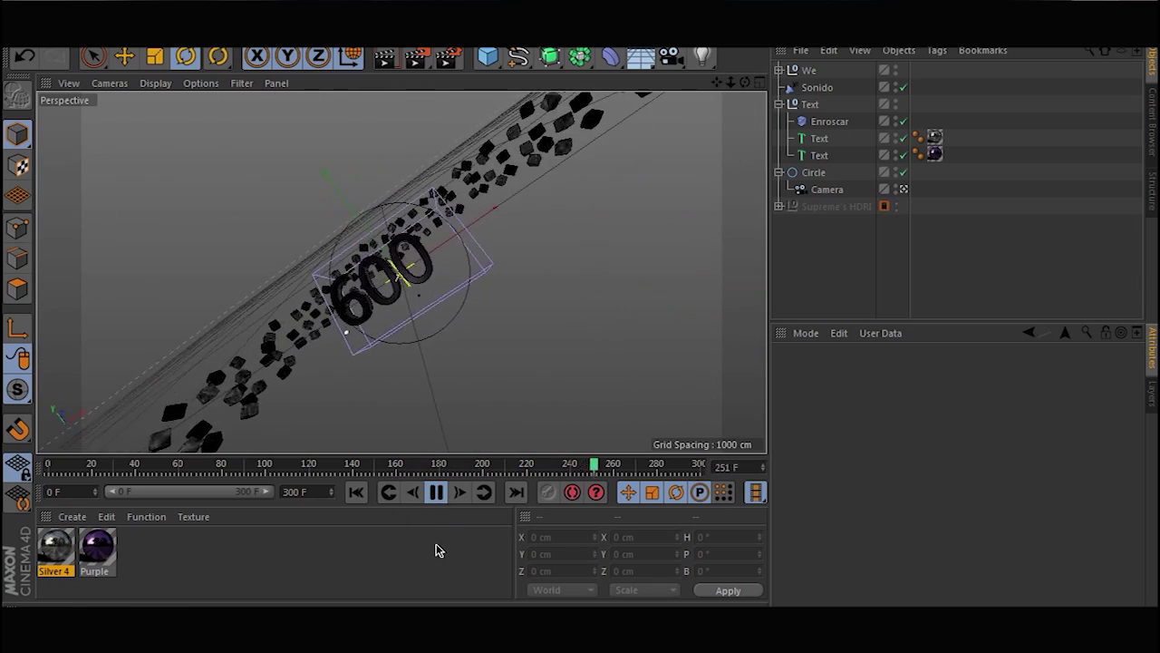
left_click(437, 492)
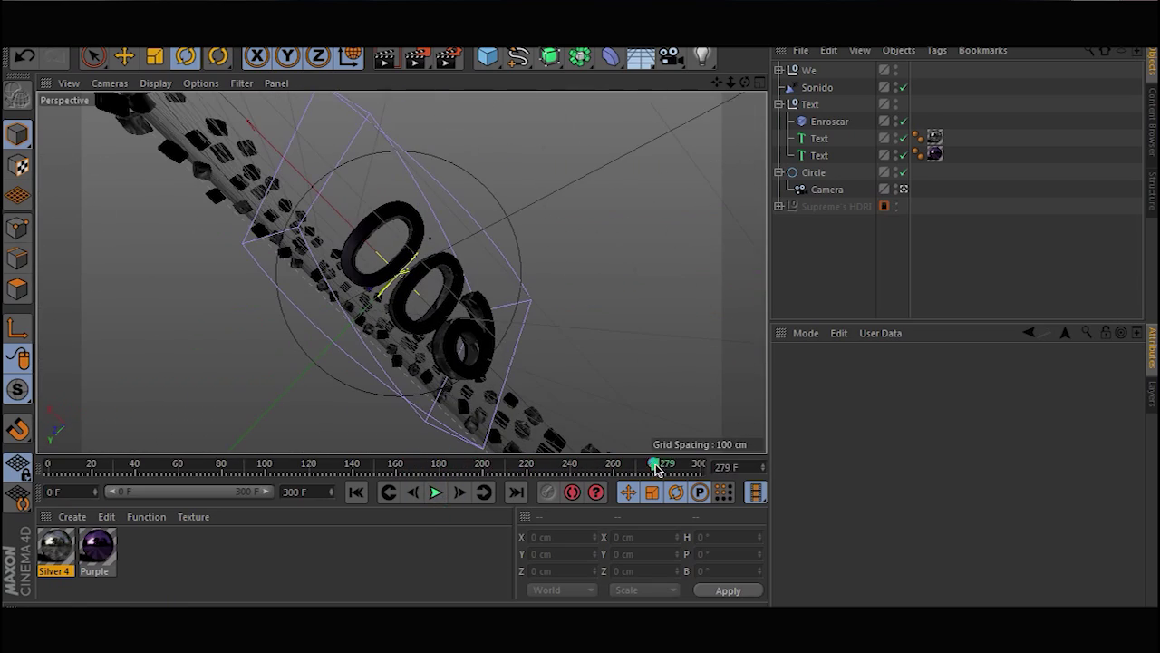
left_click_drag(657, 468, 456, 465)
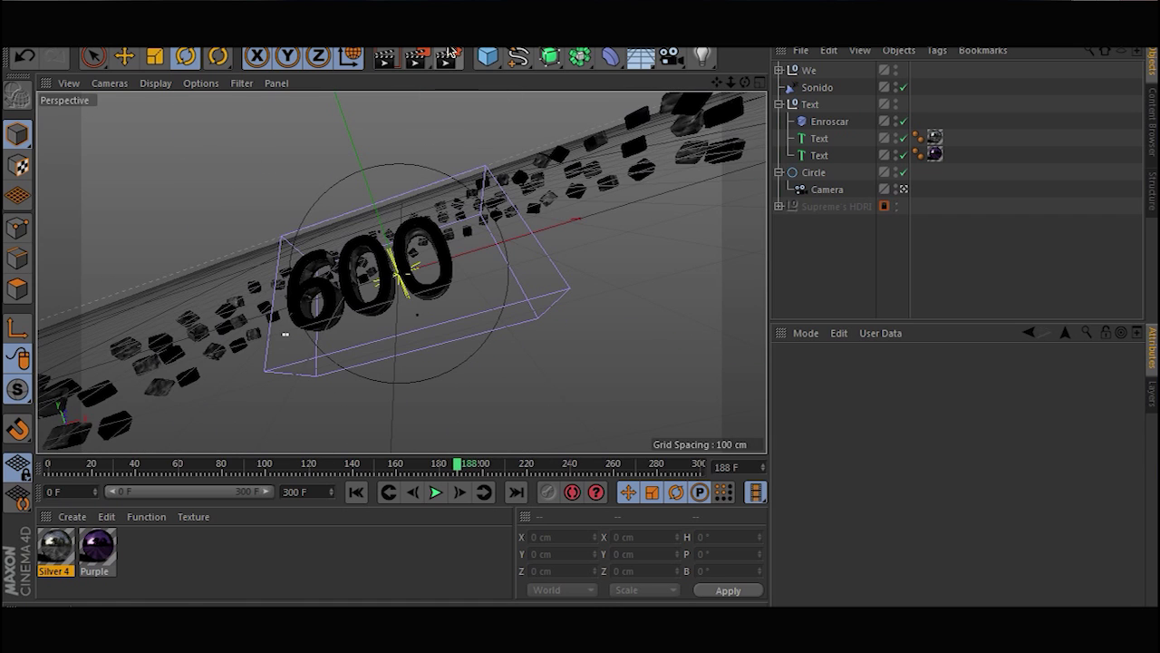
left_click(448, 54)
left_click(133, 88)
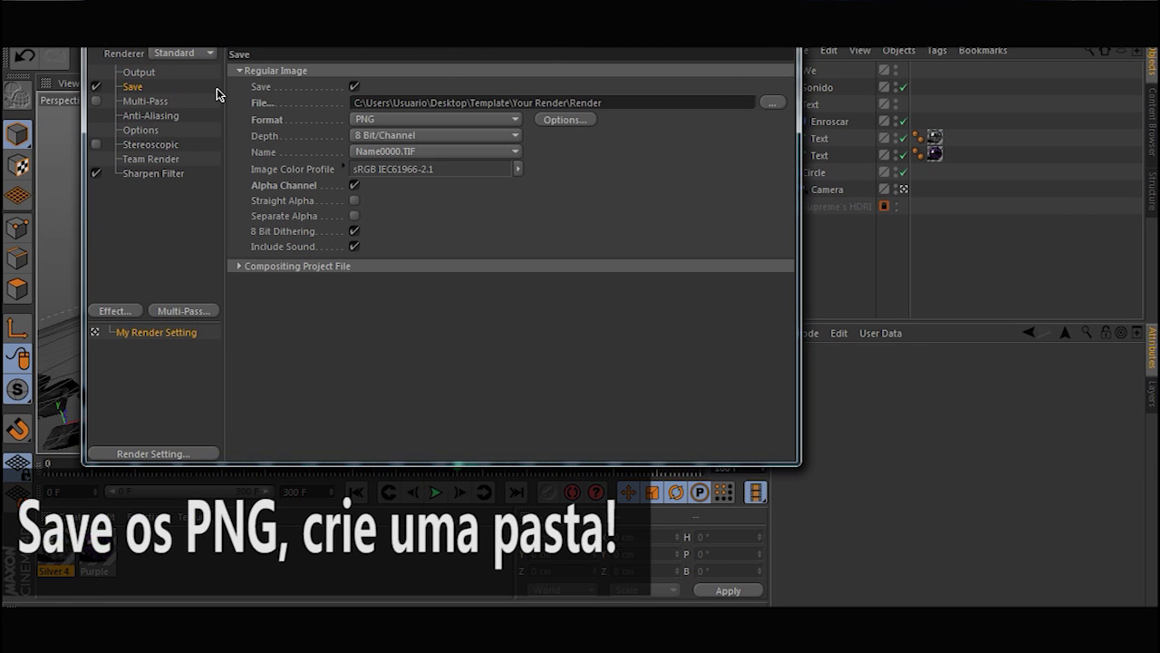
- Set the PNG sequence to save as 'Render' in Desktop > Template > Your Render
left_click(771, 106)
mouse_move(174, 142)
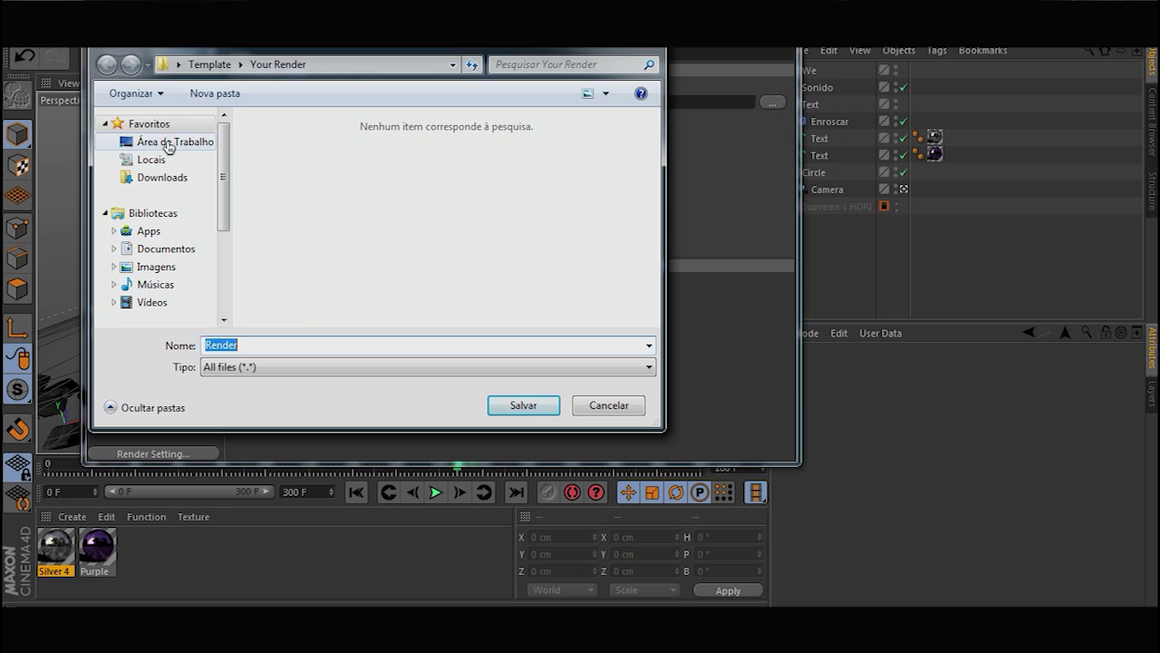
left_click(169, 142)
left_click_drag(655, 150, 654, 222)
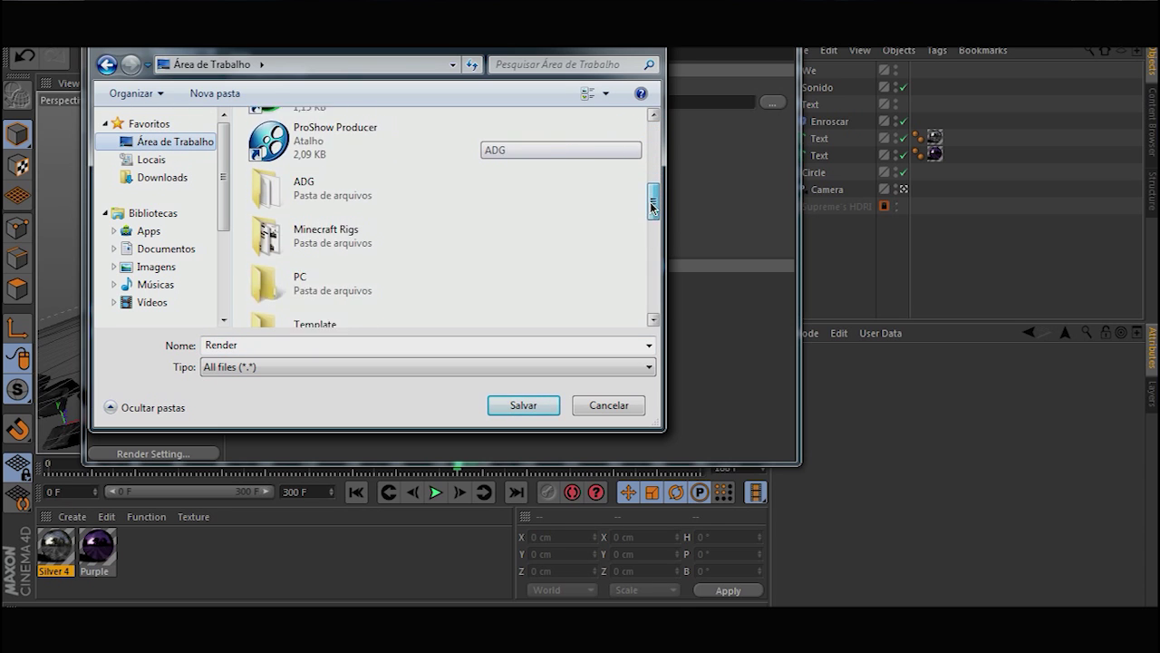
double_click(357, 243)
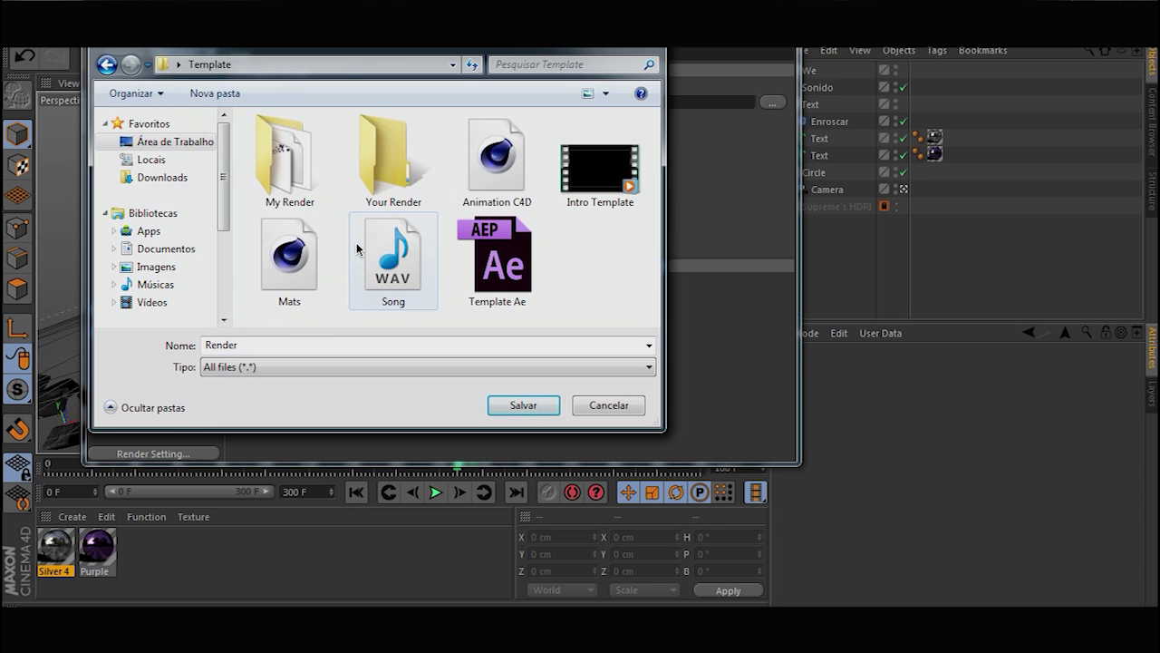
double_click(400, 166)
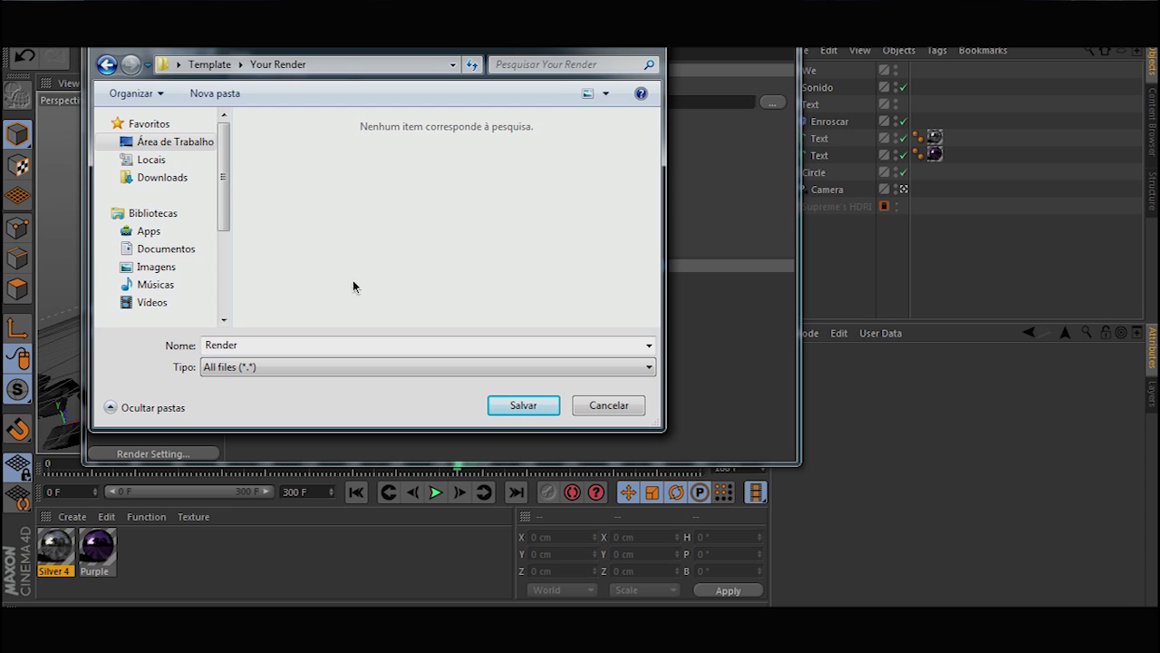
double_click(306, 344)
left_click(523, 405)
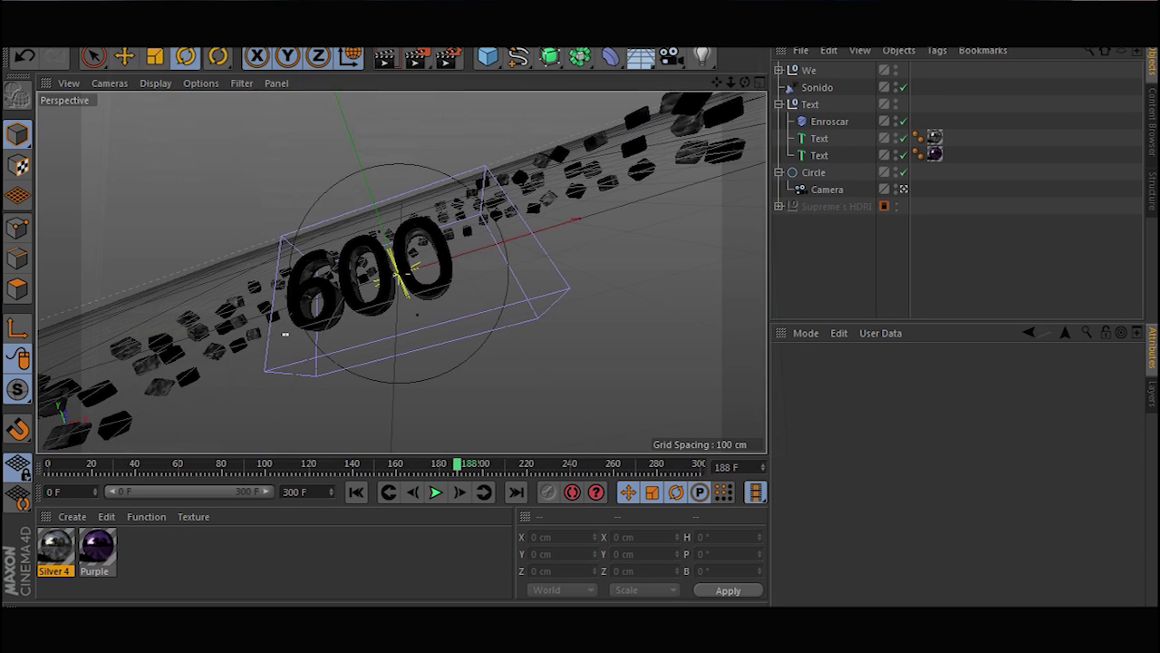
- Render all 300 frames to the Picture Viewer, then quit Cinema 4D without saving
left_click(420, 58)
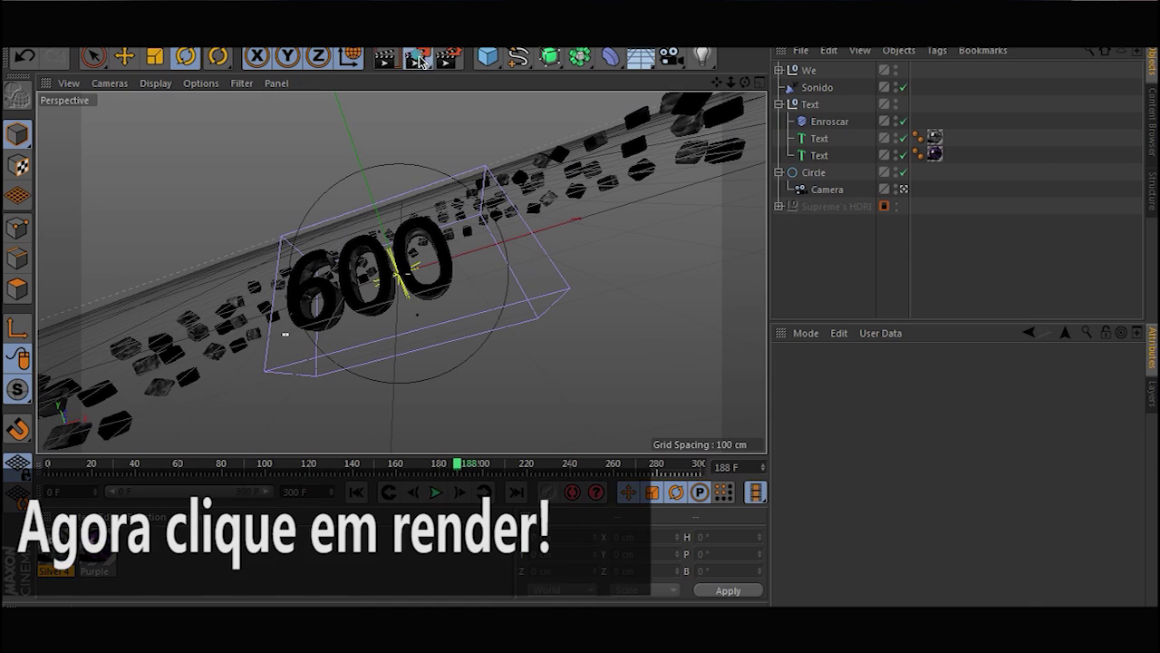
left_click(386, 264)
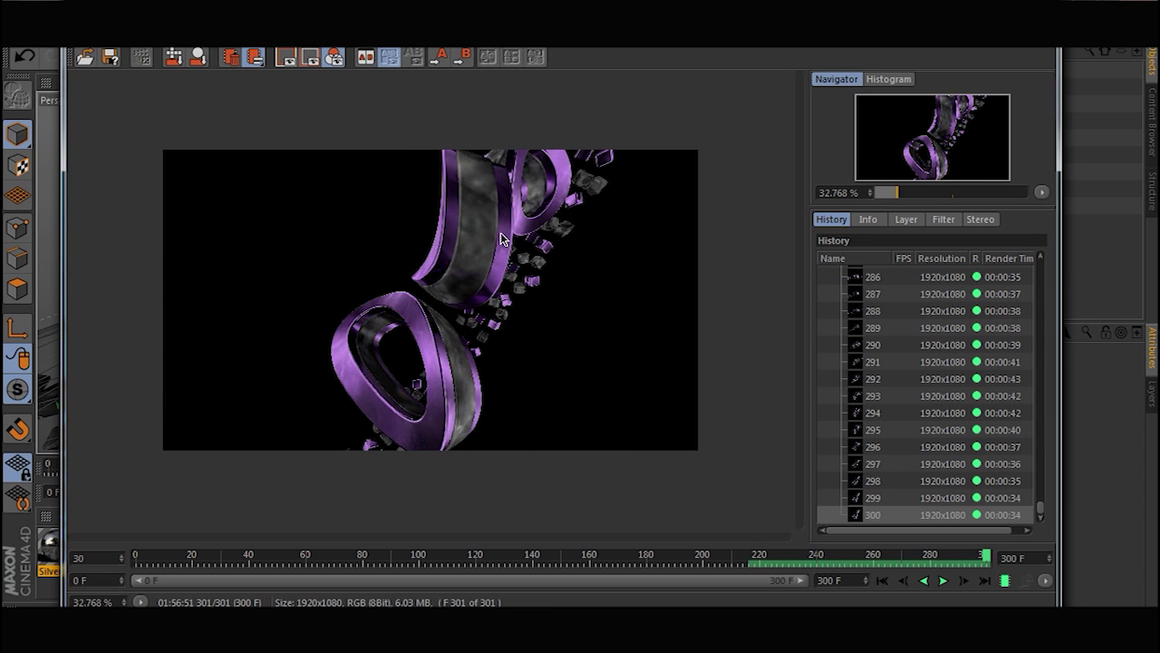
left_click_drag(1046, 53, 1030, 56)
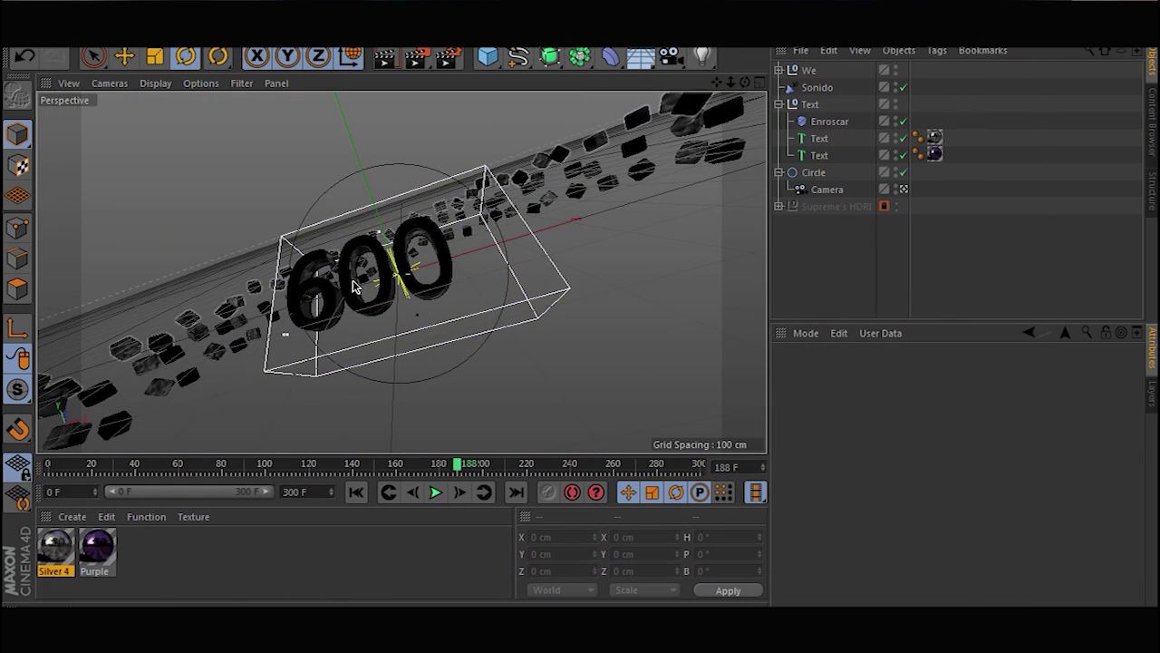
key("alt+F4")
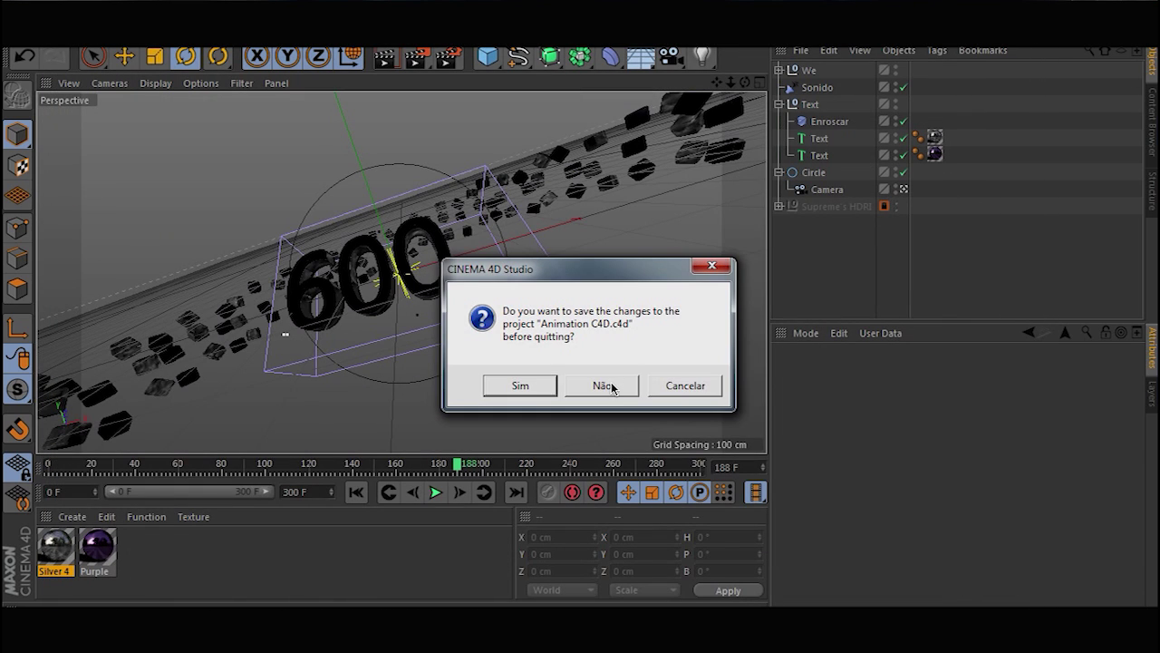
left_click(603, 385)
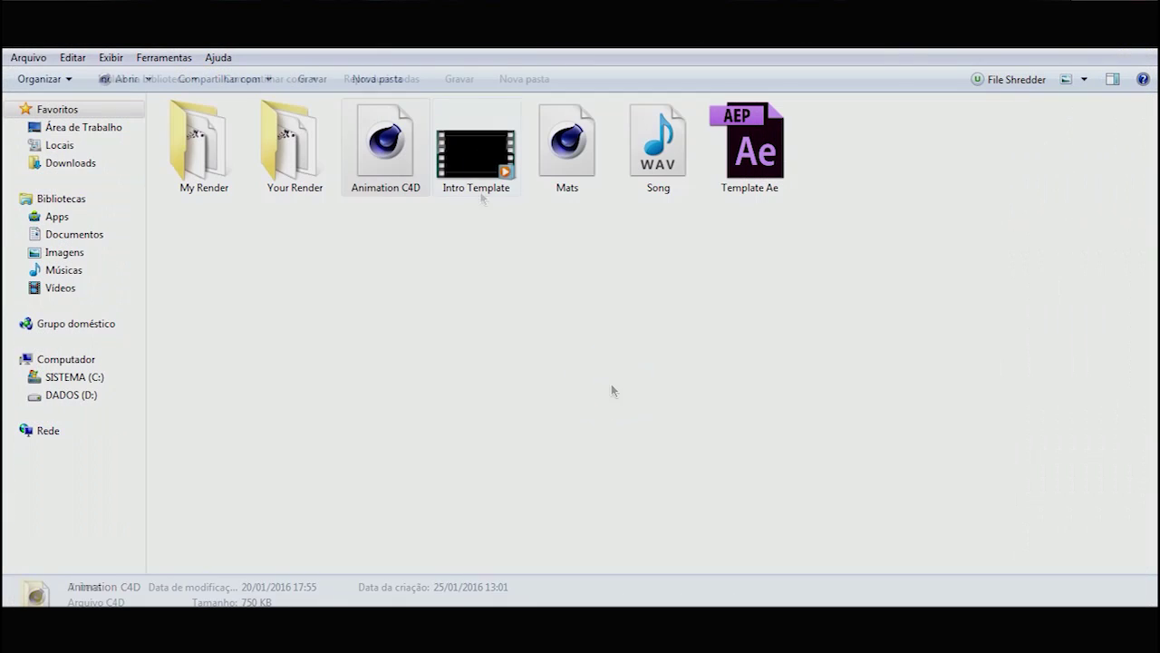
- Launch After Effects by opening Template Ae from the Template folder
double_click(761, 122)
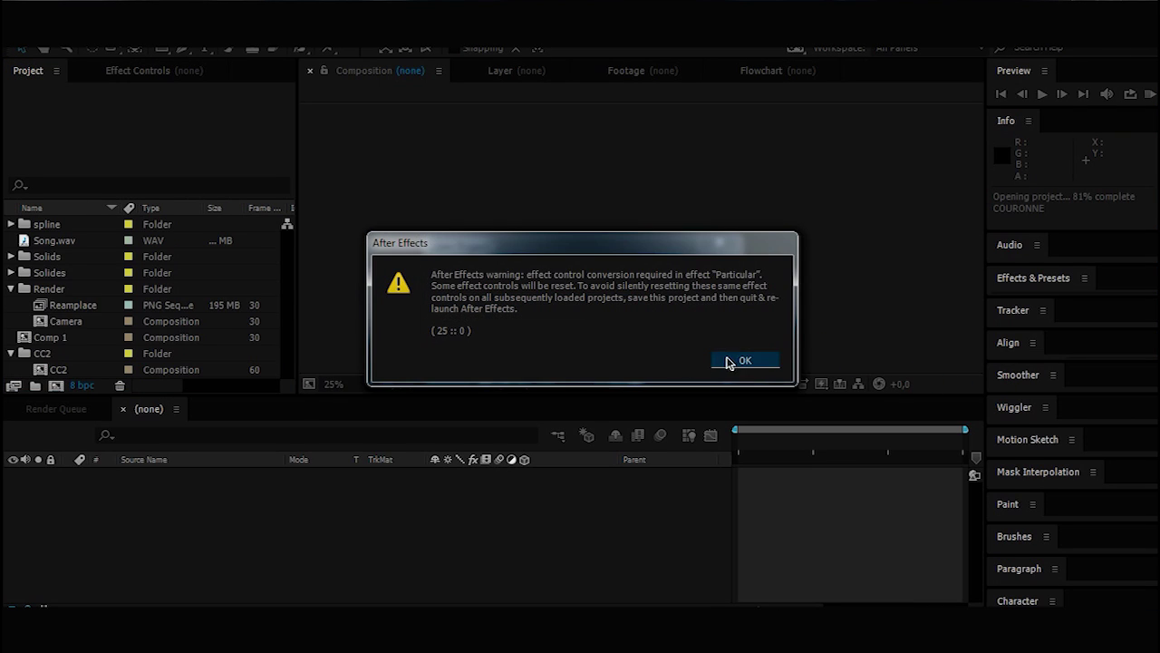
- Dismiss the Particular, Trapcode upgrade and missing-file warnings so the CC2 template loads
left_click(742, 356)
left_click(731, 337)
left_click(730, 337)
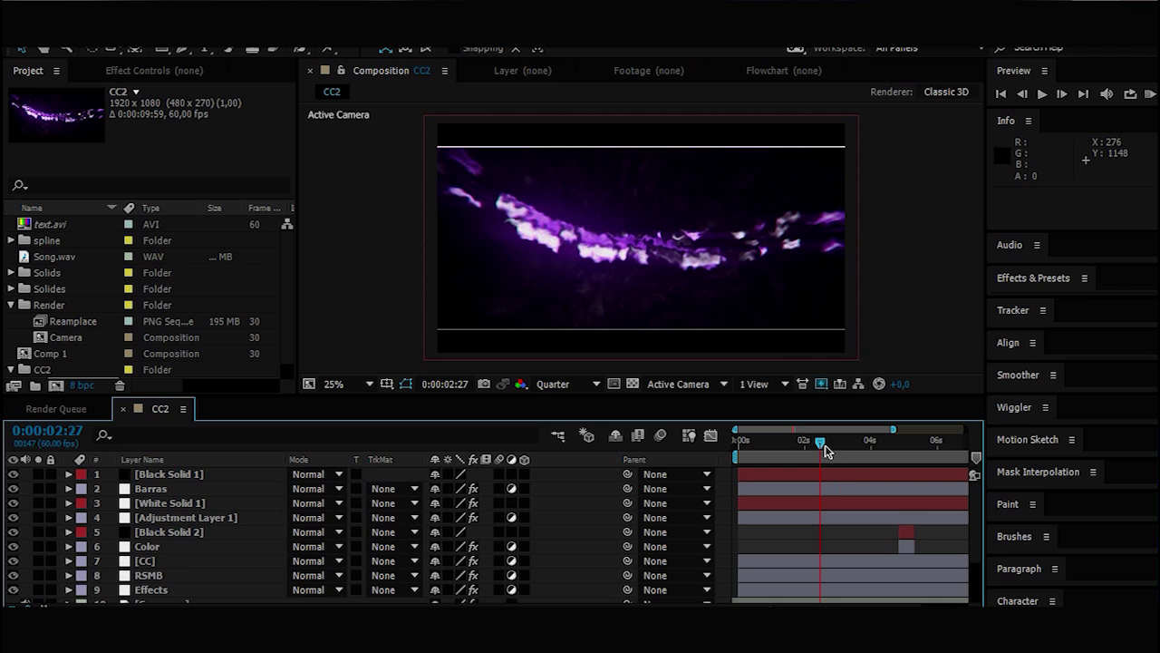
left_click_drag(830, 448, 844, 448)
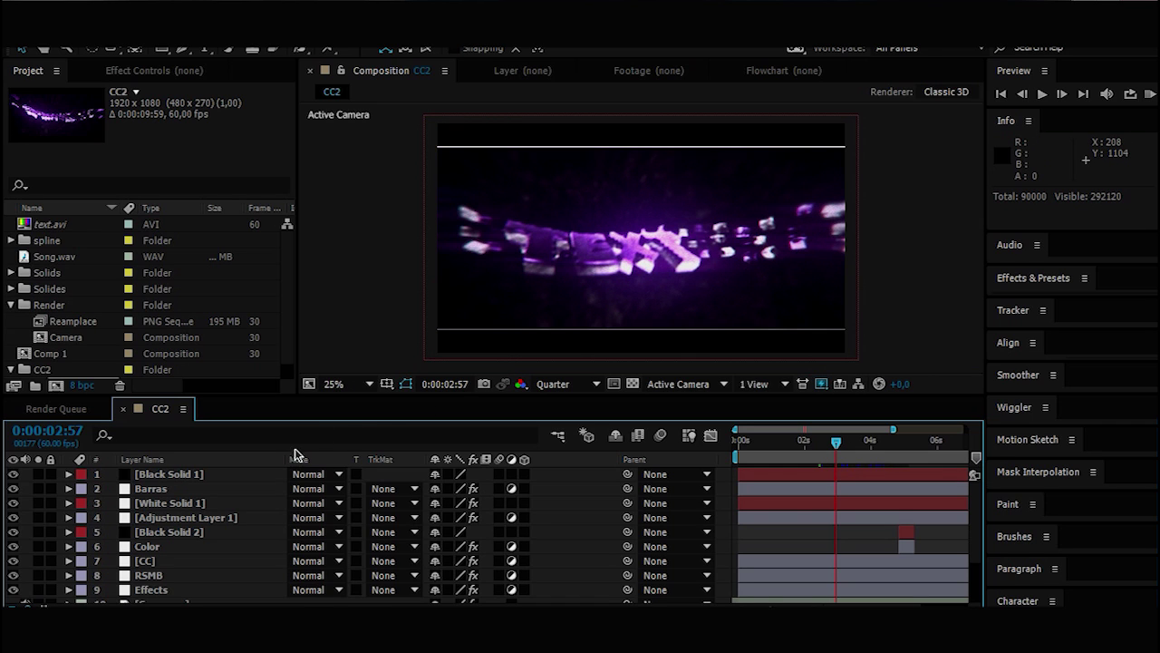
mouse_move(977, 510)
left_mouse_down()
mouse_move(977, 552)
mouse_move(970, 483)
left_mouse_up()
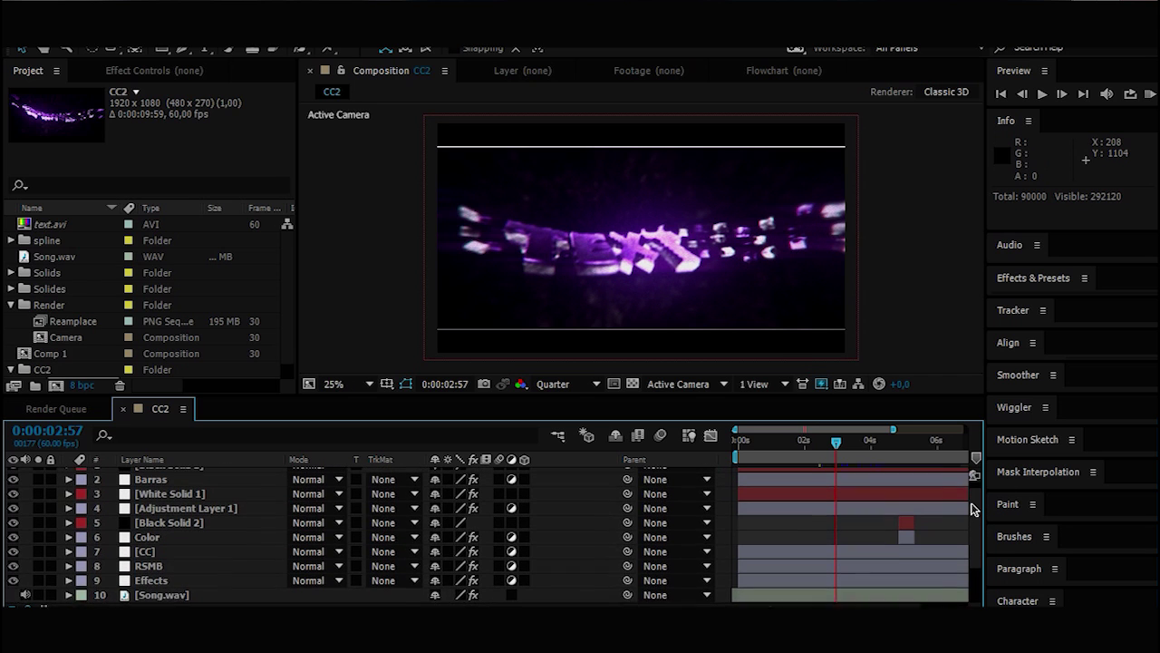
mouse_move(293, 256)
left_mouse_down()
mouse_move(293, 313)
mouse_move(303, 245)
left_mouse_up()
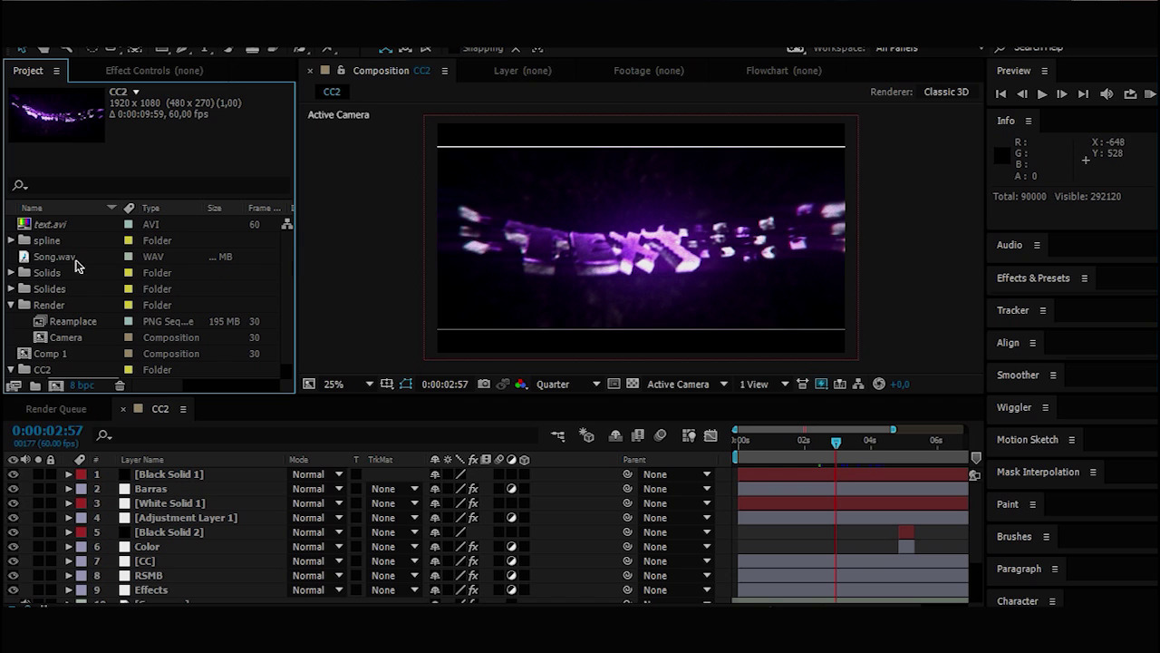
left_click(21, 305)
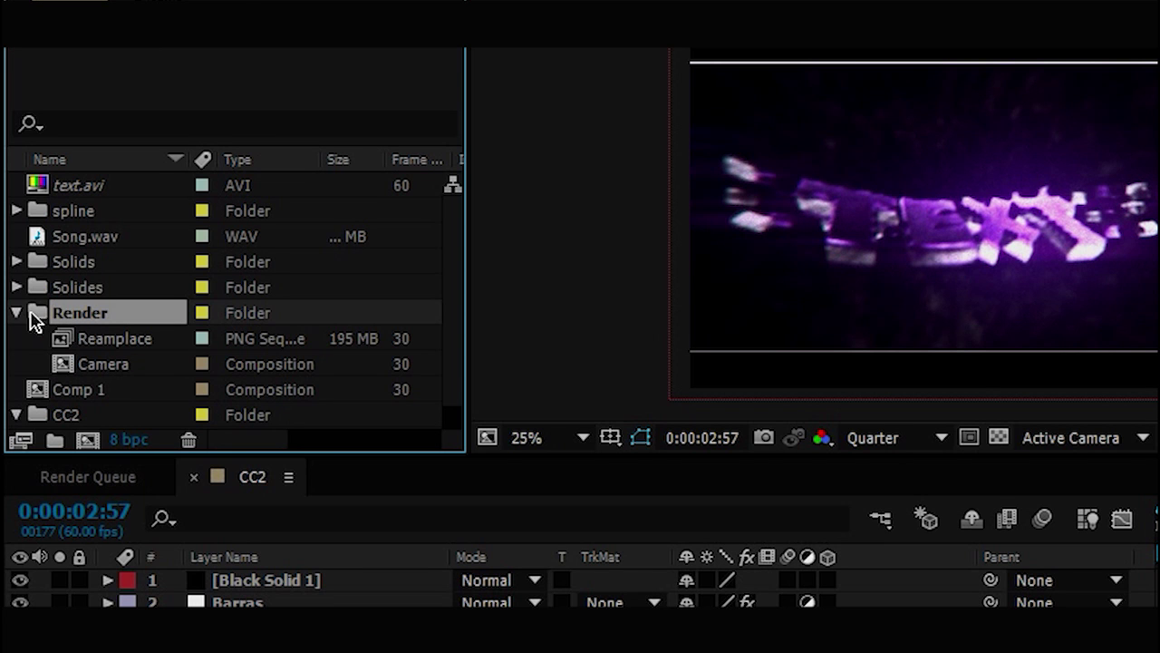
- Swap the Reamplace footage for the Render0000 PNG sequence from Template > Your Render
left_click(107, 340)
right_click(118, 340)
mouse_move(141, 461)
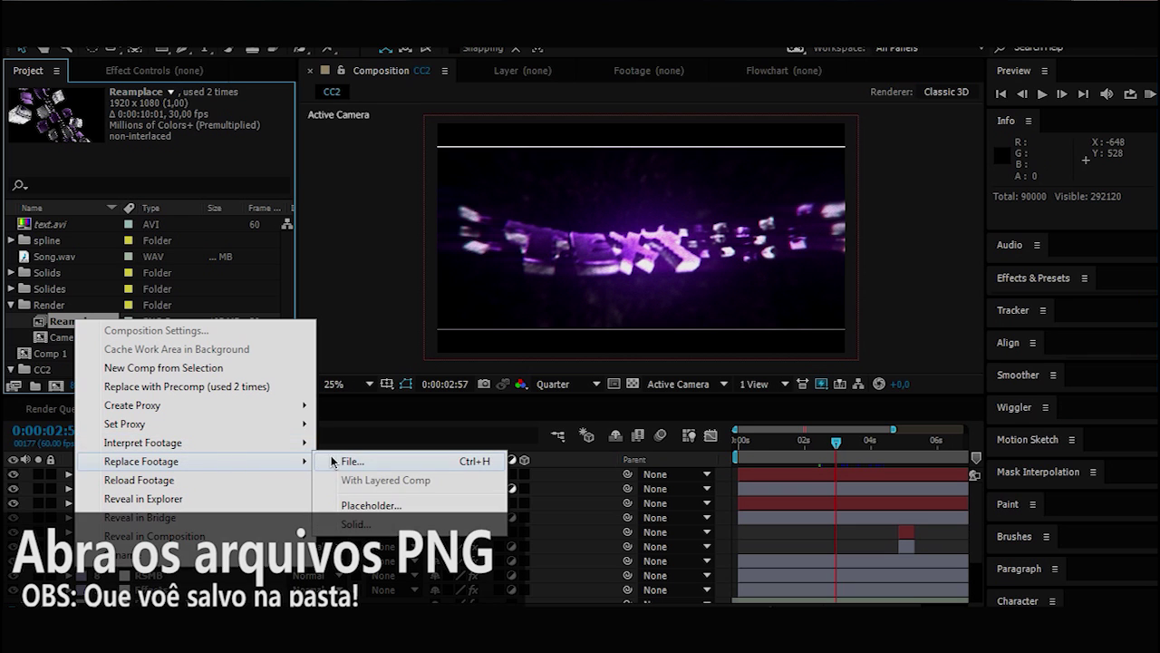
left_click(350, 462)
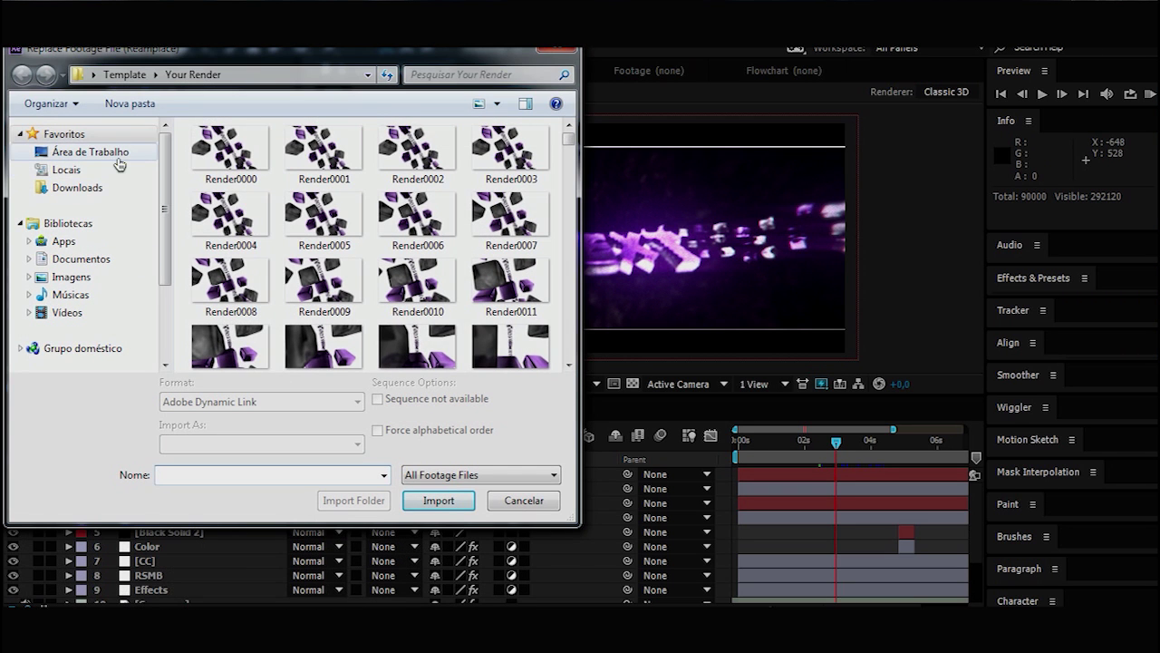
left_click(109, 152)
scroll(568, 214, "down", 1)
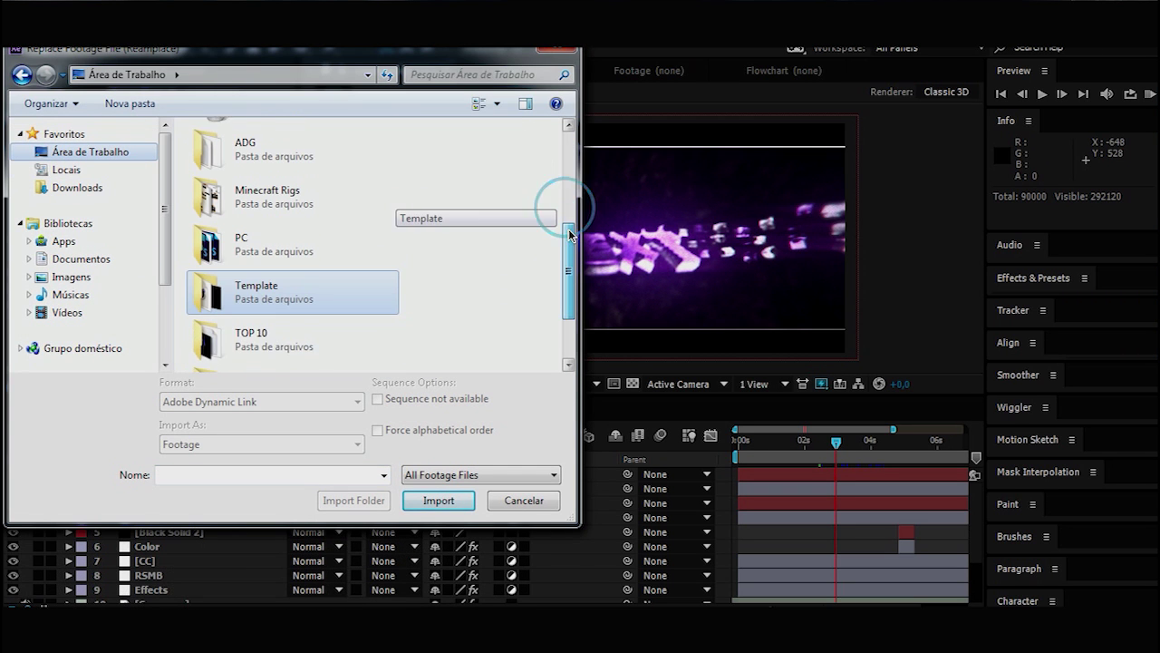
scroll(363, 254, "down", 1)
double_click(241, 260)
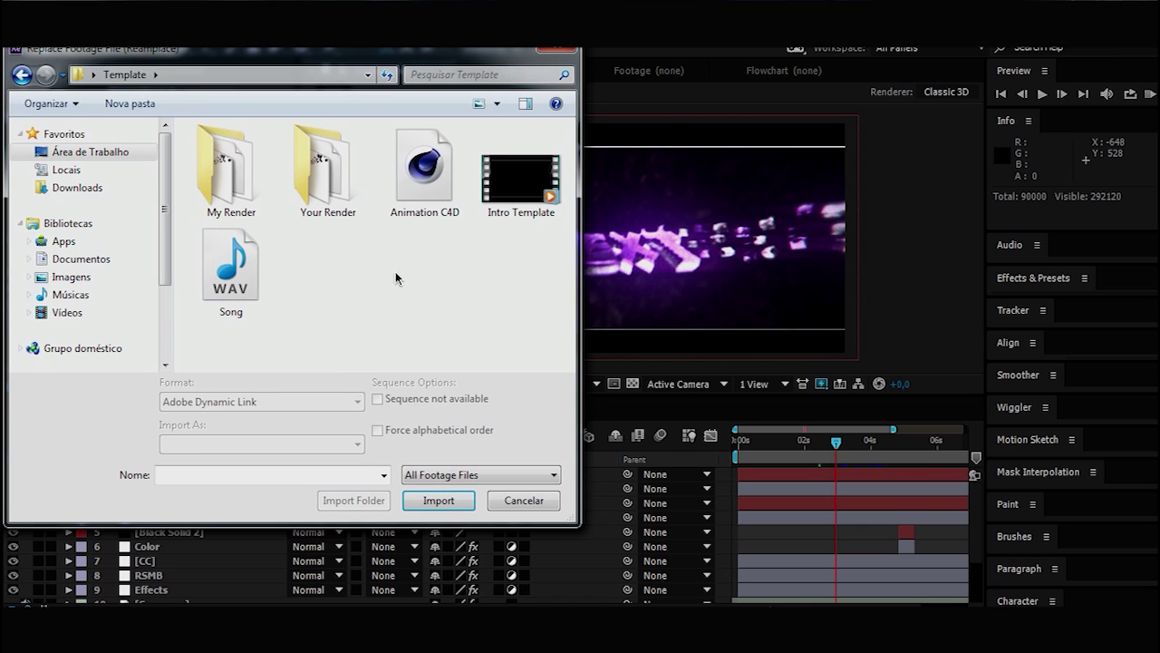
double_click(325, 172)
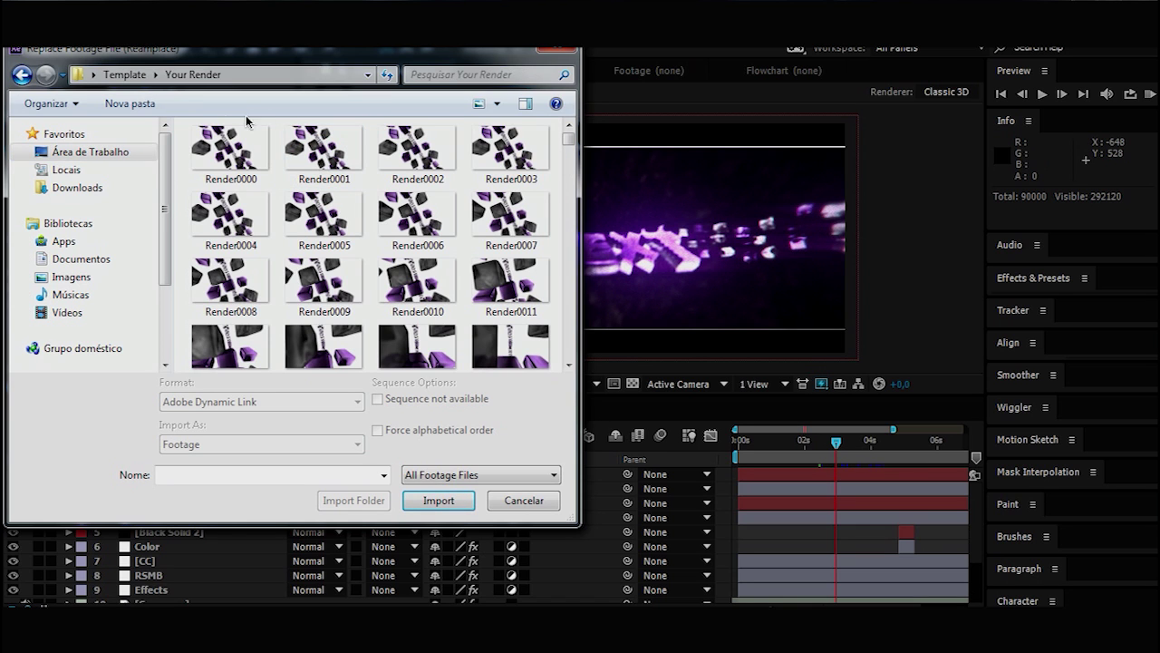
left_click(240, 158)
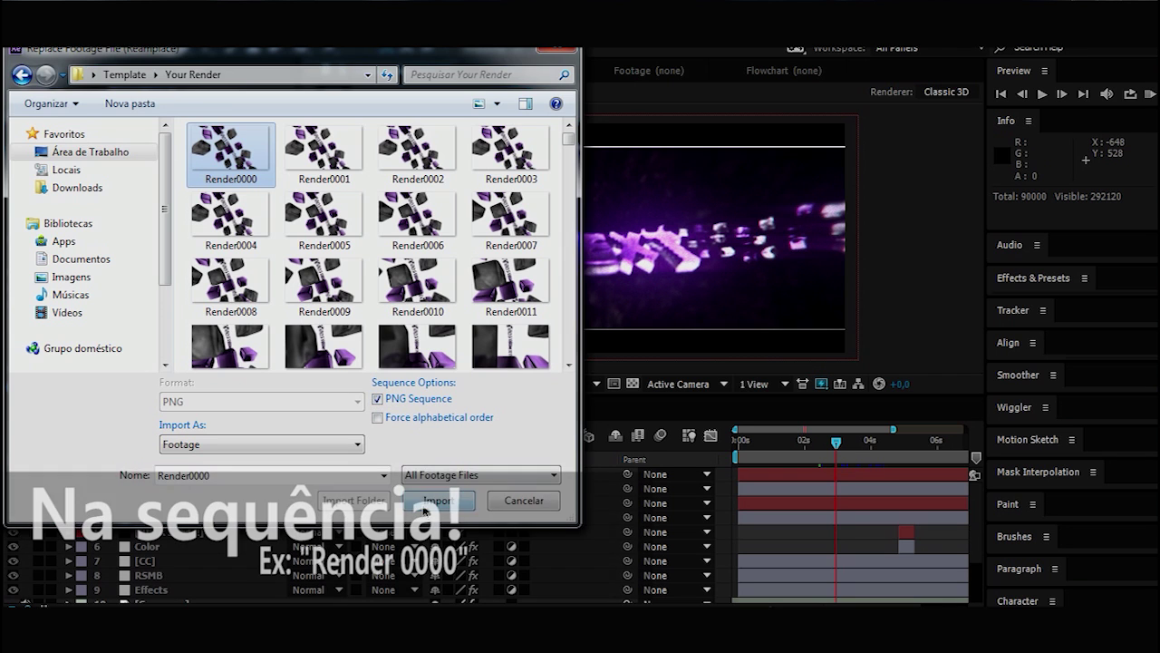
left_click(441, 504)
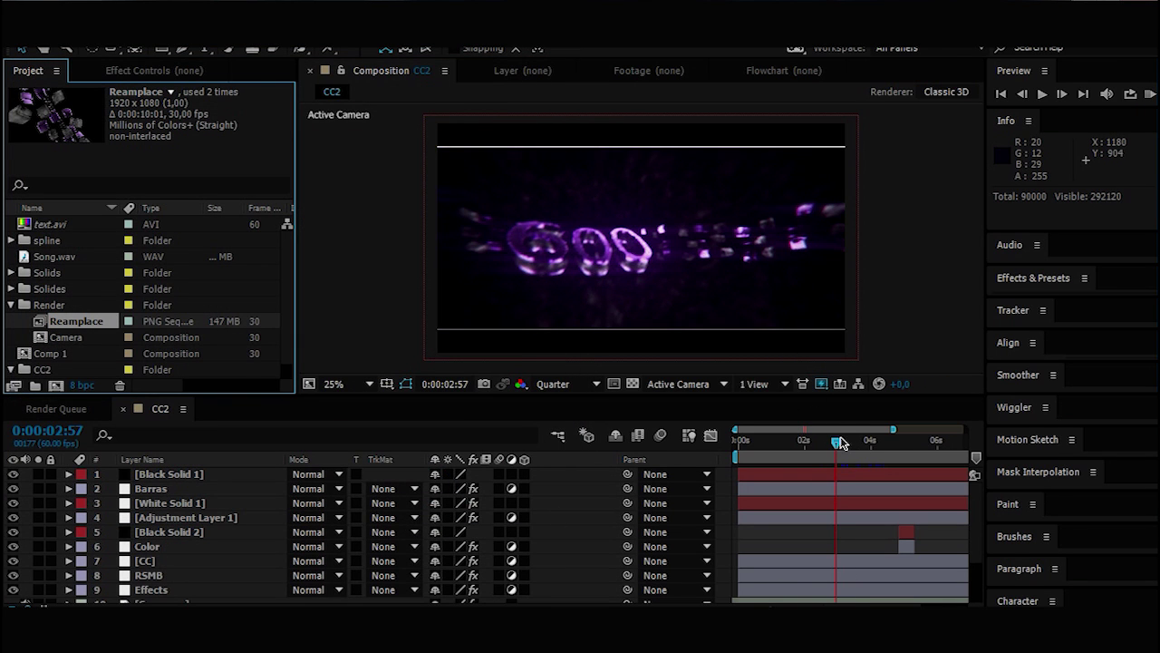
left_click_drag(842, 443, 868, 442)
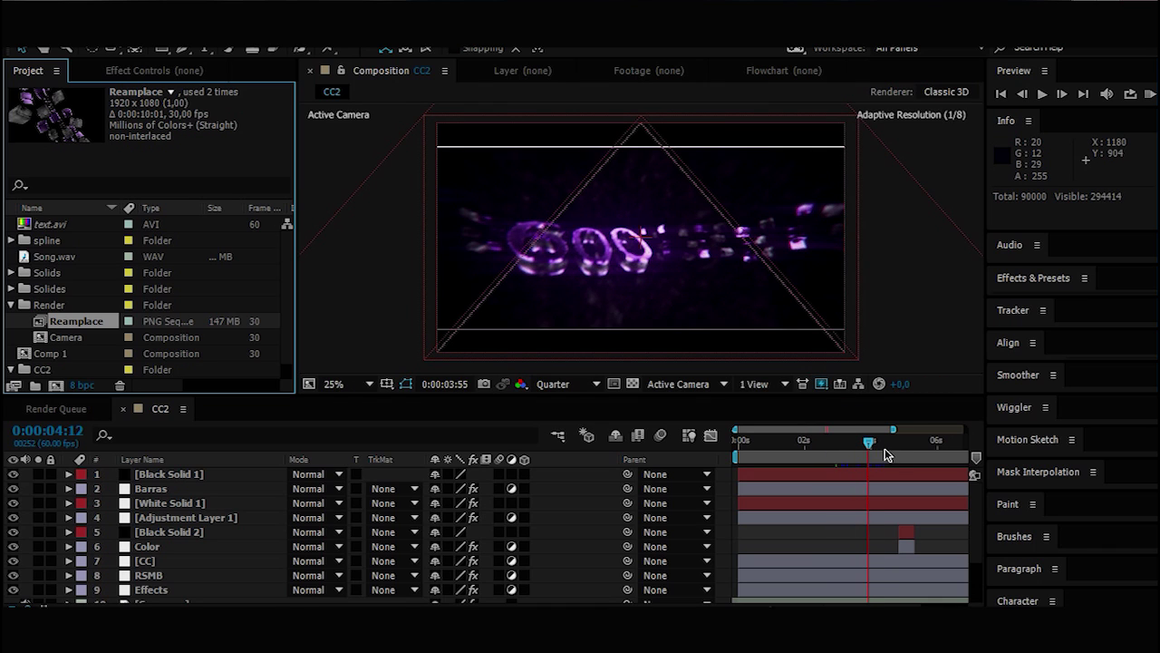
left_click_drag(887, 455, 889, 453)
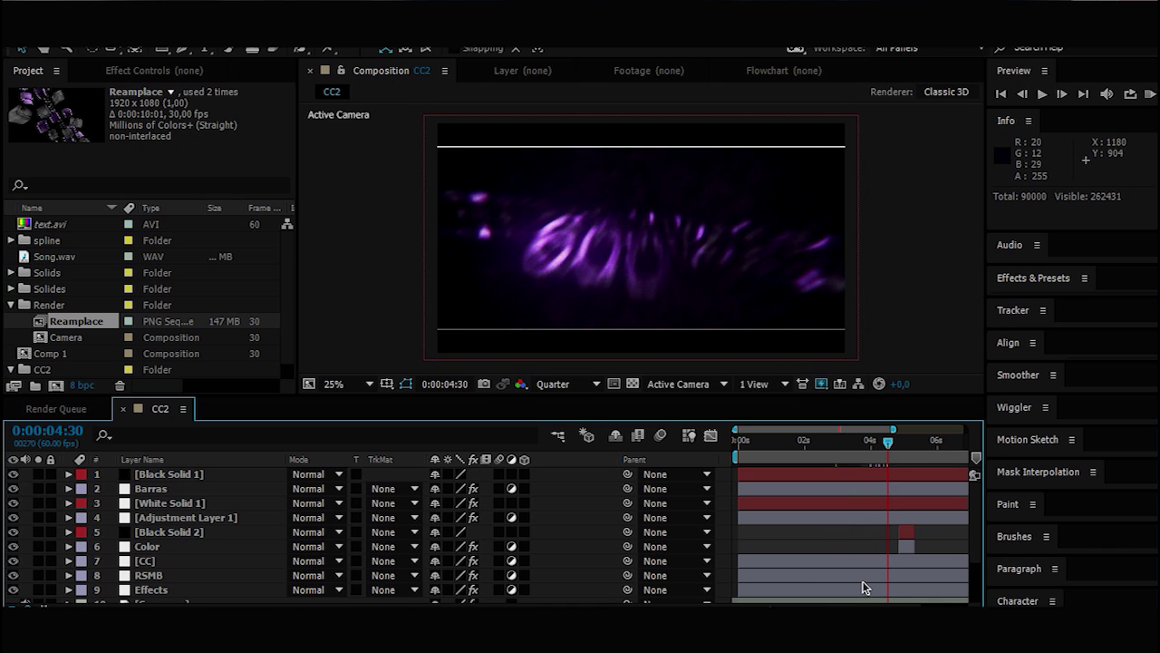
scroll(863, 599, "right", 3, "shift")
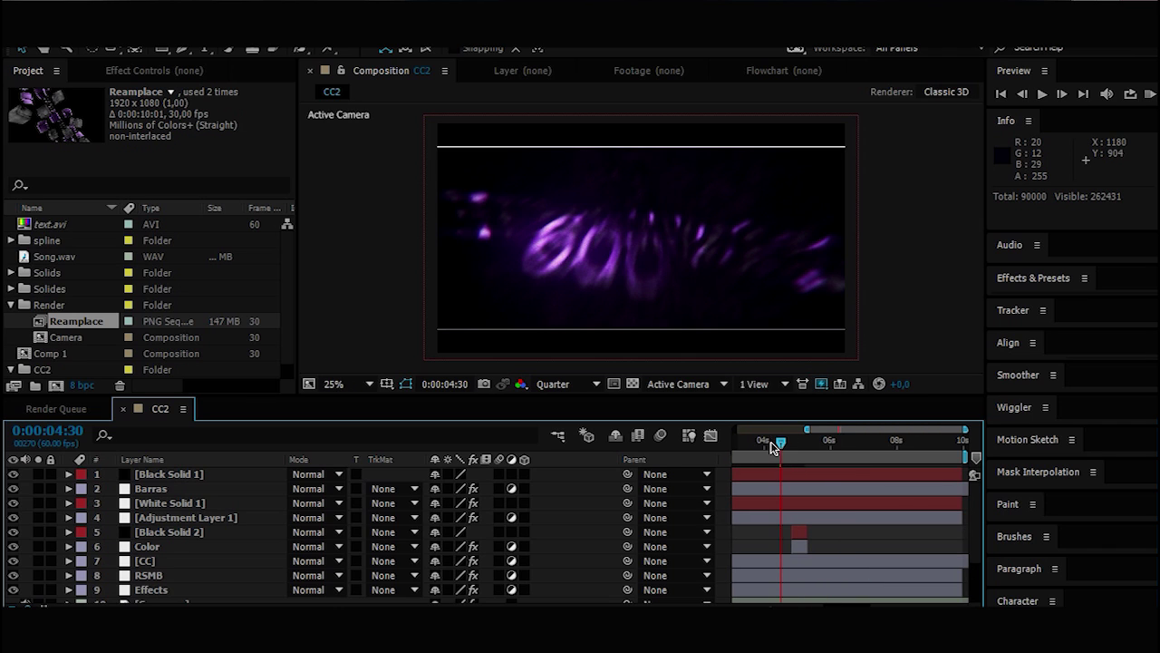
left_click_drag(794, 452, 820, 452)
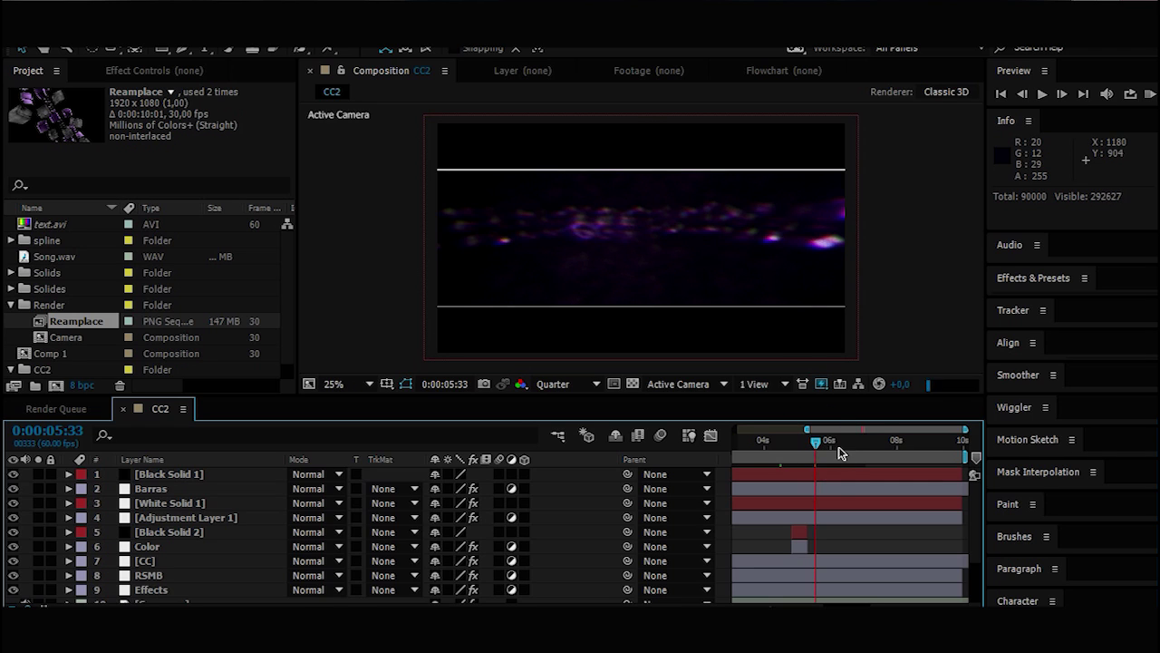
left_click_drag(818, 448, 848, 448)
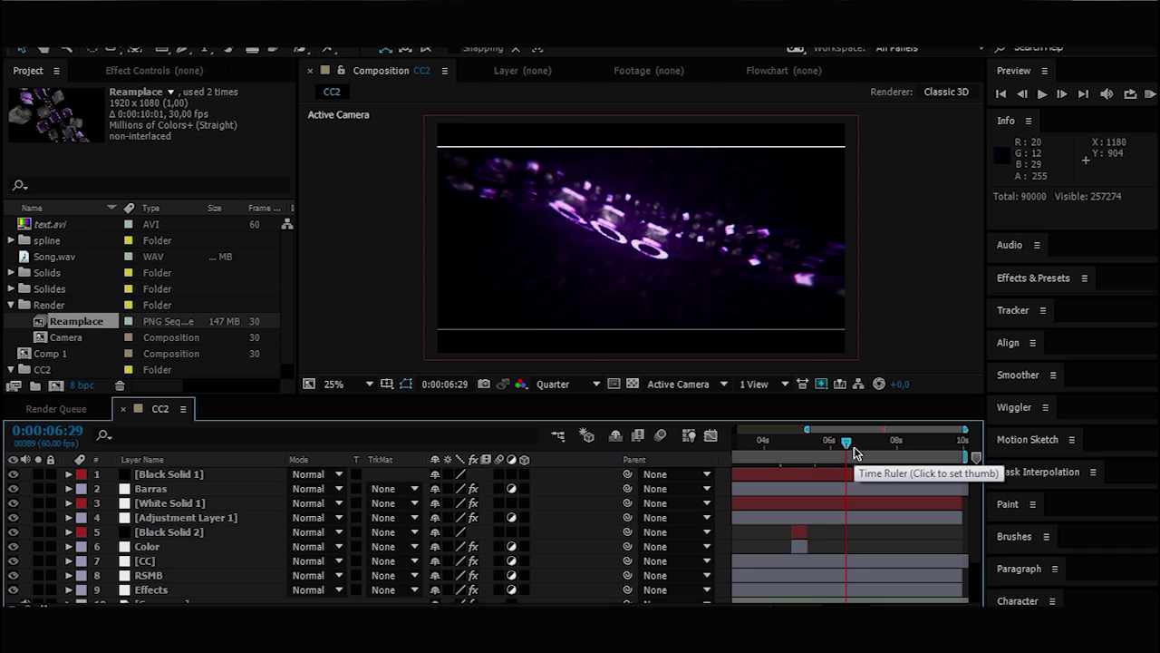
key("Page_Down")
left_click_drag(900, 453, 905, 453)
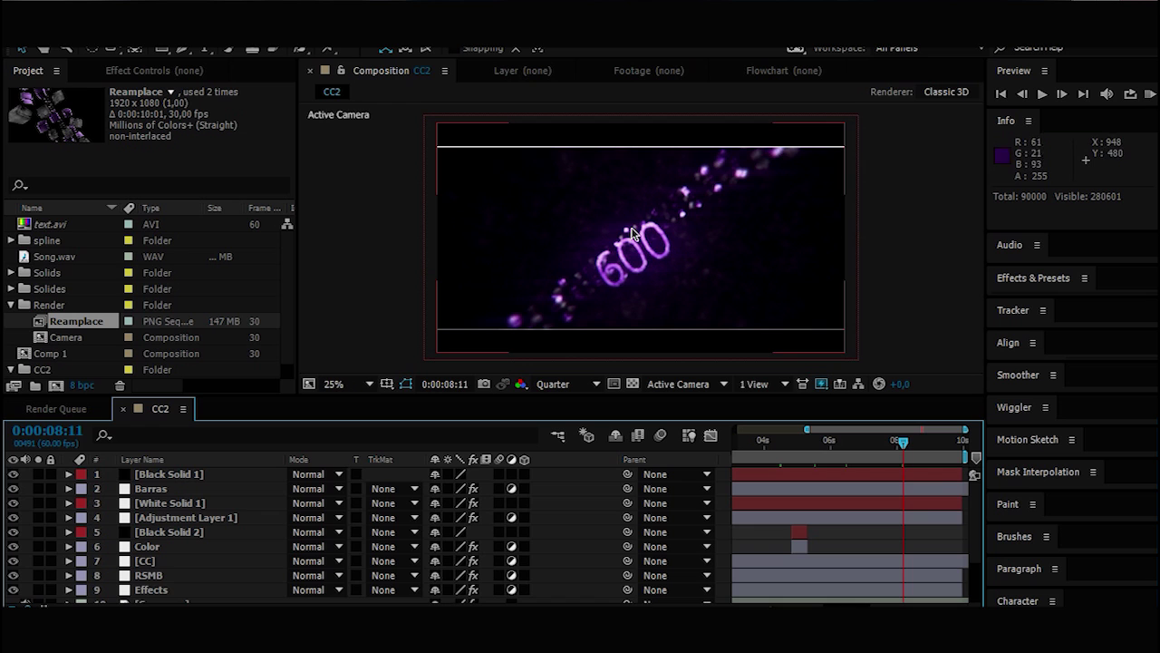
left_click(86, 37)
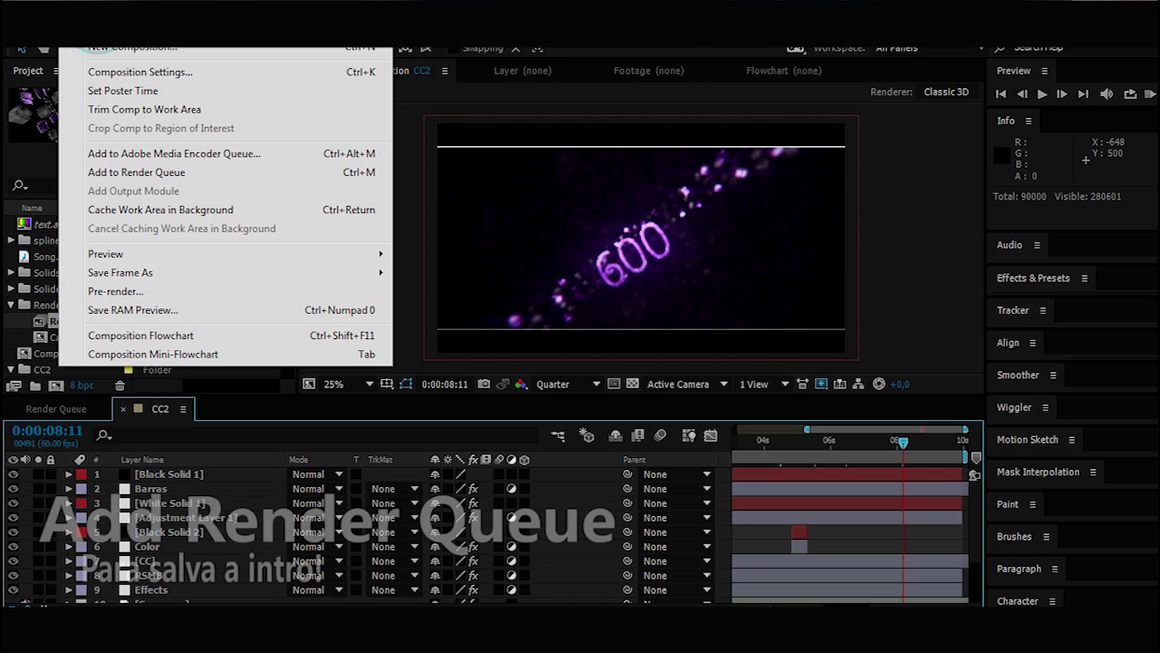
- Add CC2 to the Render Queue with an AVI output module
left_click(111, 172)
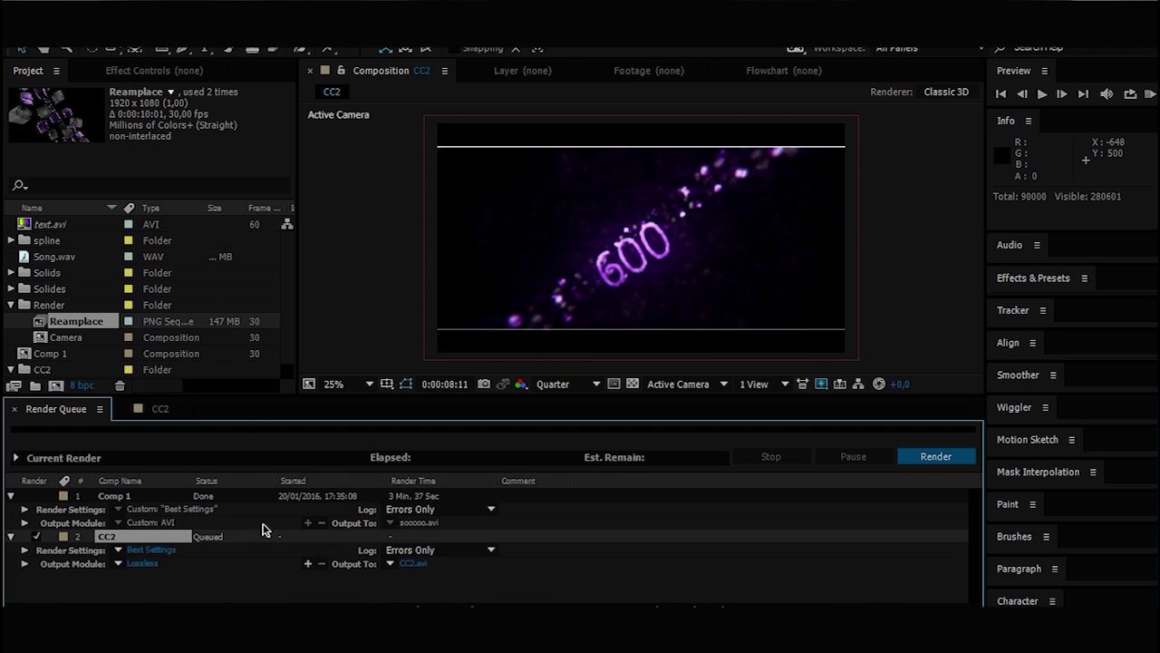
left_click(141, 565)
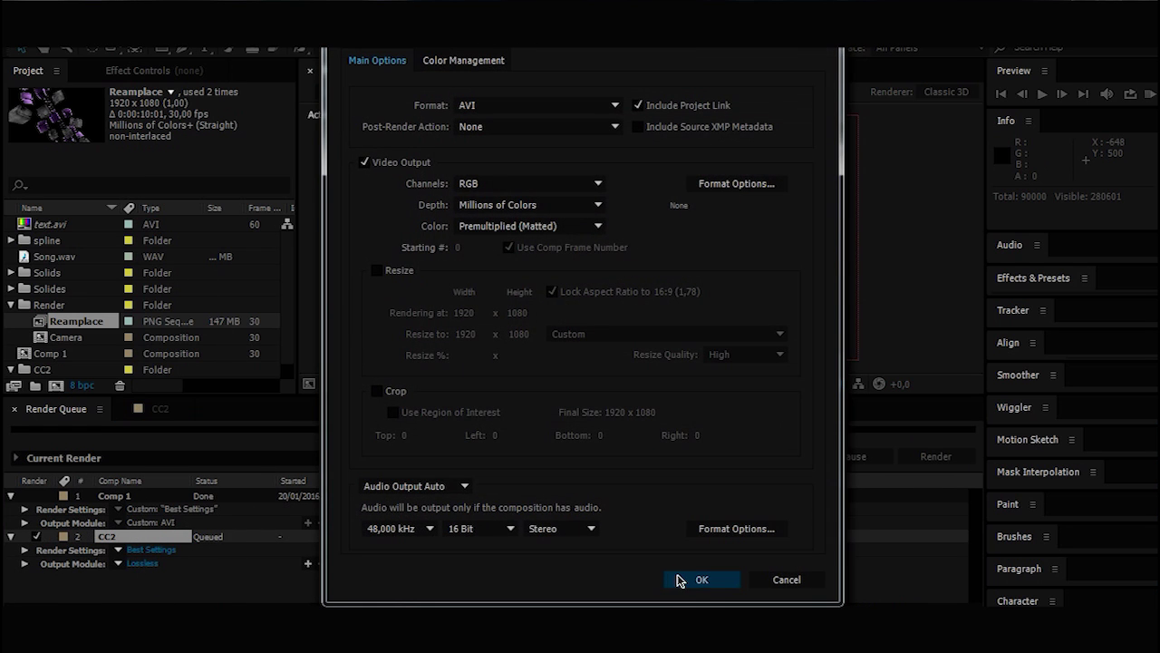
left_click(680, 580)
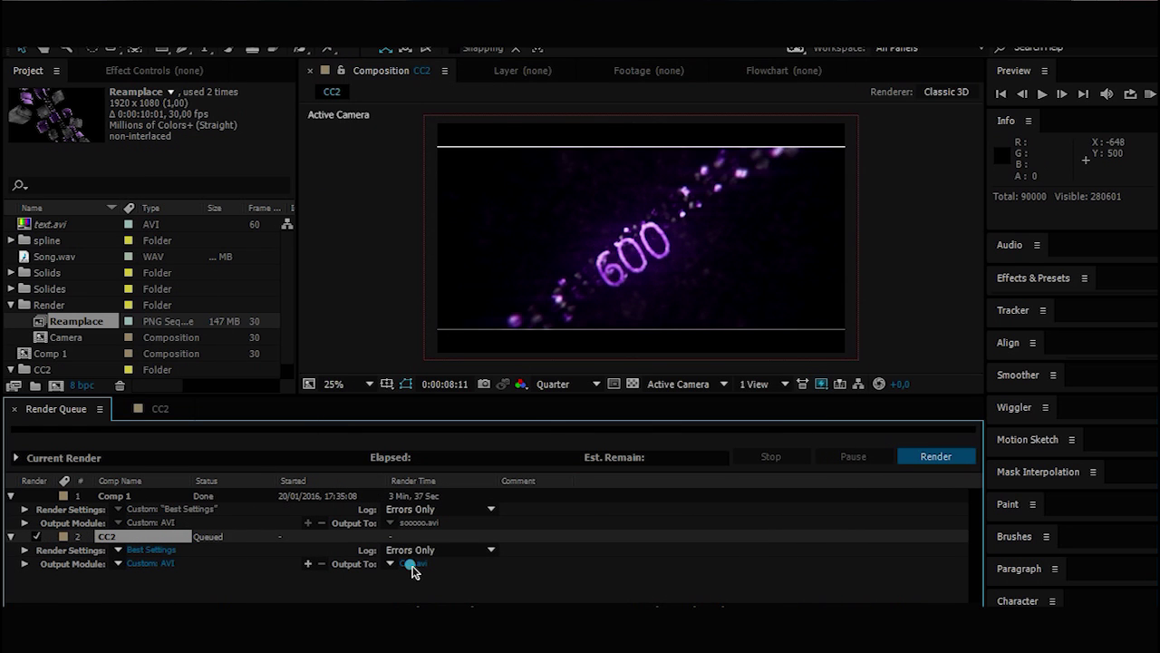
- Set the output file to intro.avi, replacing the existing file
left_click(412, 563)
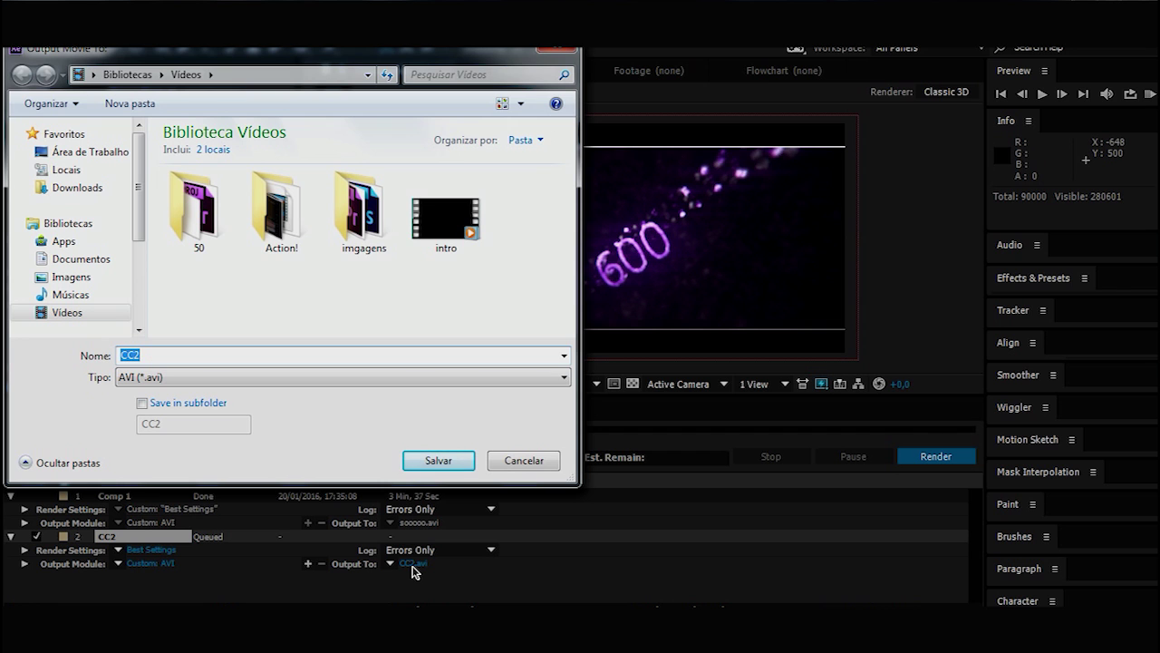
type("intro")
key("Return")
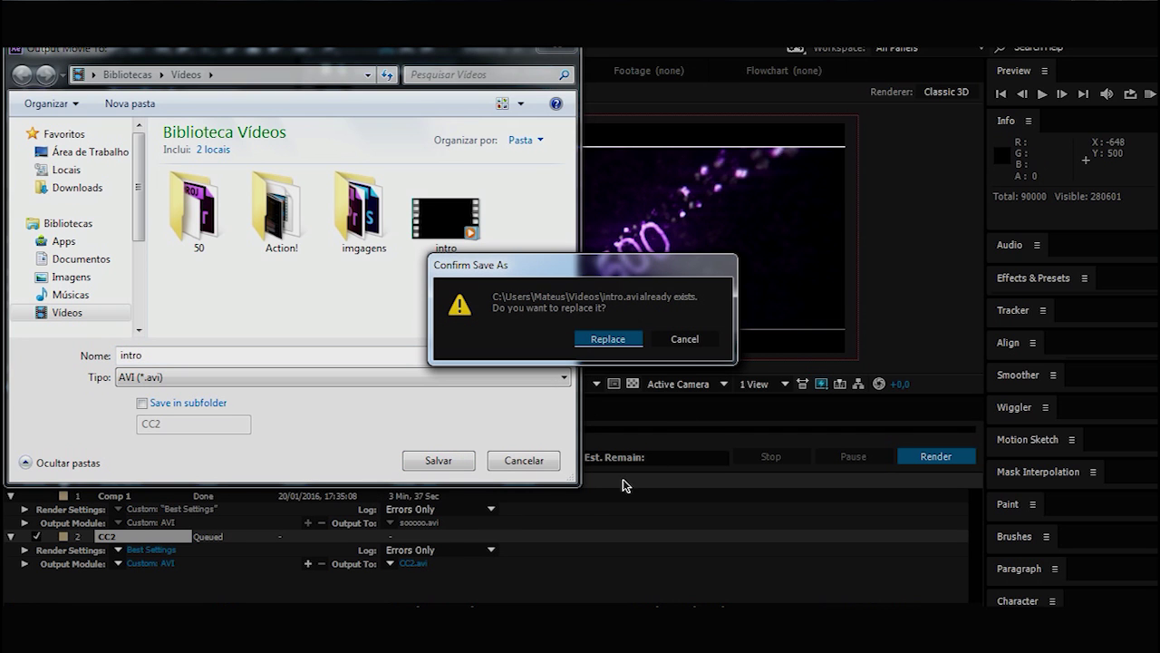
left_click(634, 333)
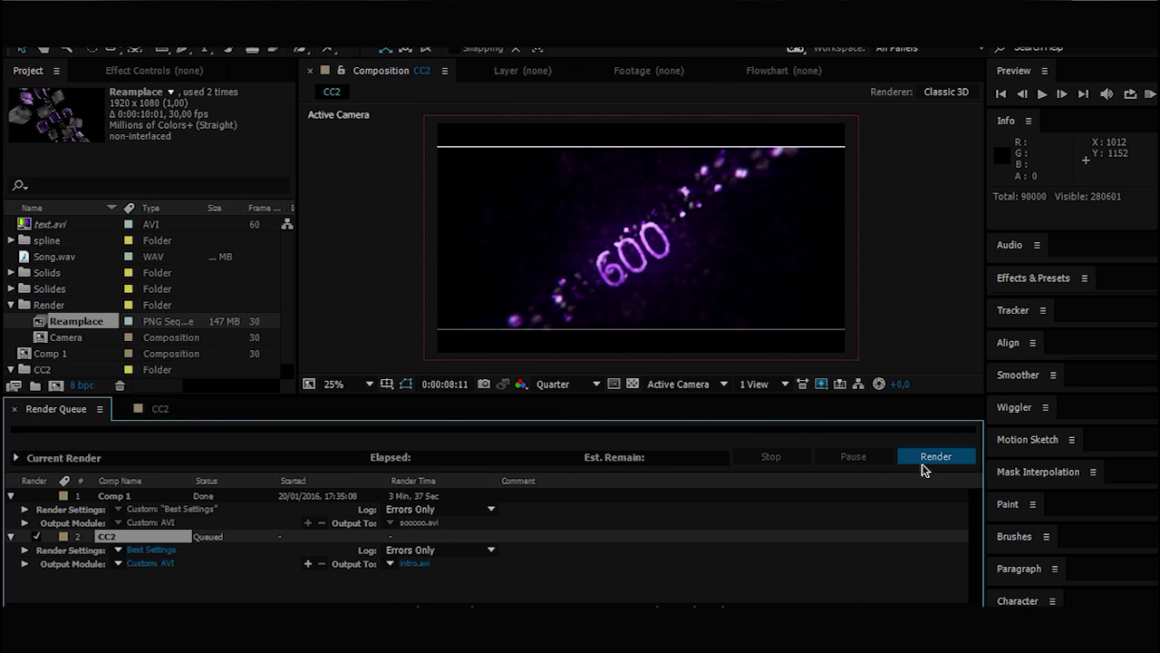